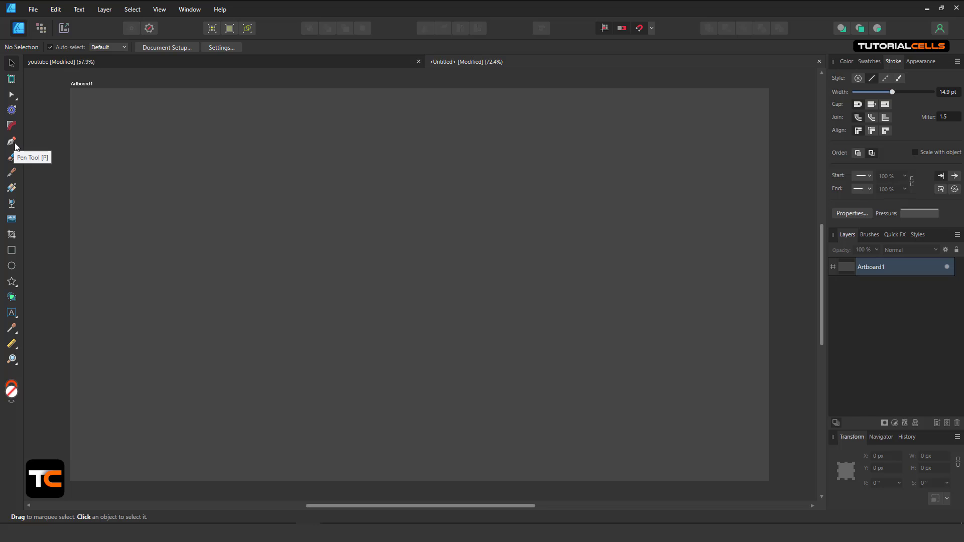
# Step: Activate the Pen tool and set the stroke colour to red with RGB 255, 26, 0
pyautogui.click(15, 146)
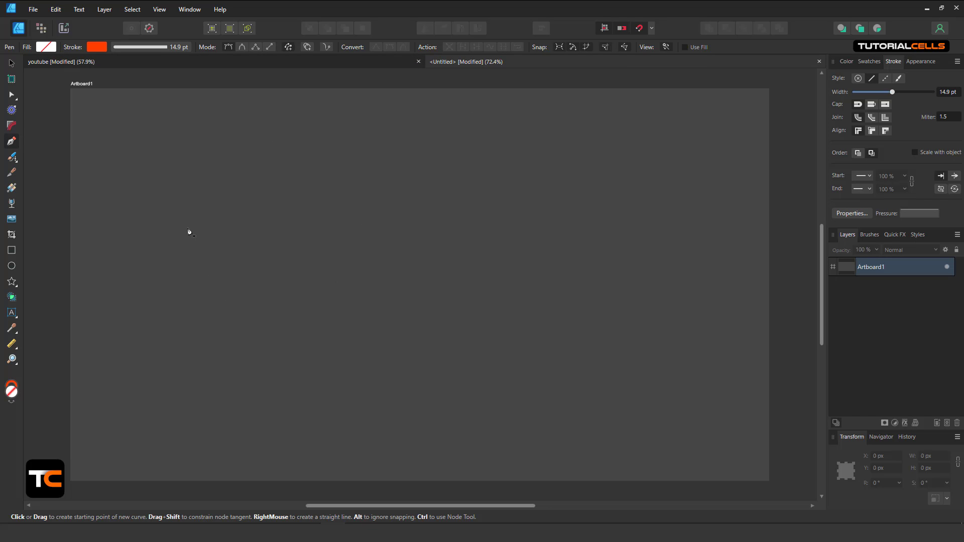
pyautogui.click(95, 49)
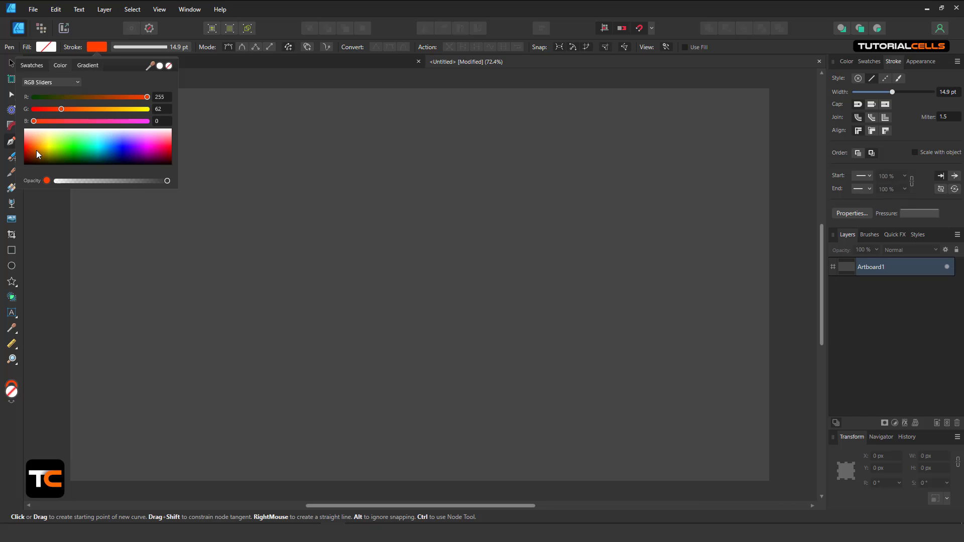
pyautogui.moveTo(36, 150); pyautogui.dragTo(29, 152)
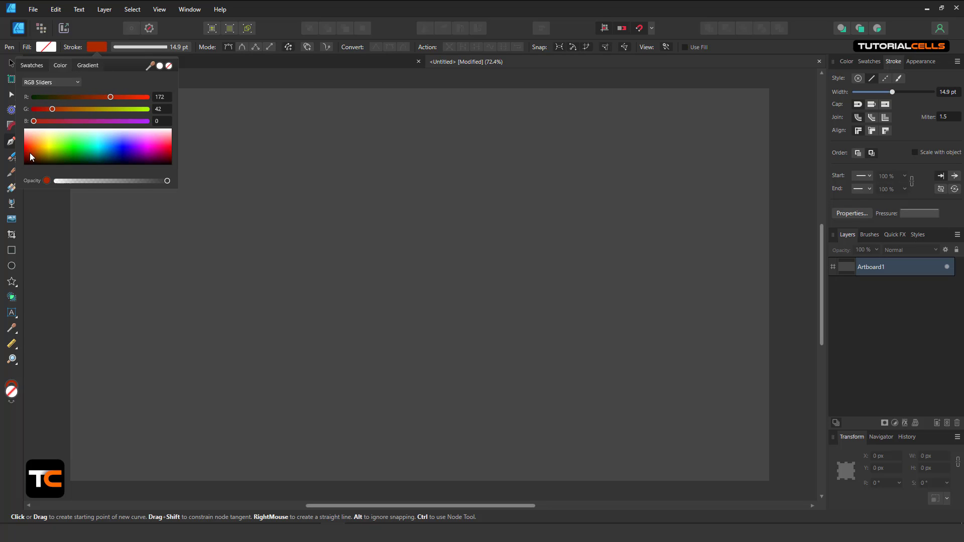
pyautogui.hotkey('ctrl', 'z')
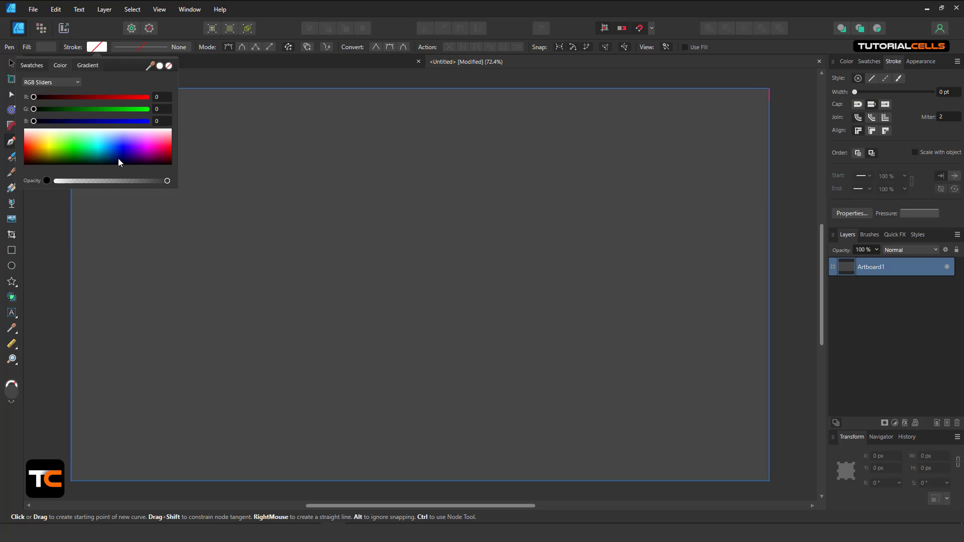
pyautogui.moveTo(30, 158); pyautogui.dragTo(26, 148)
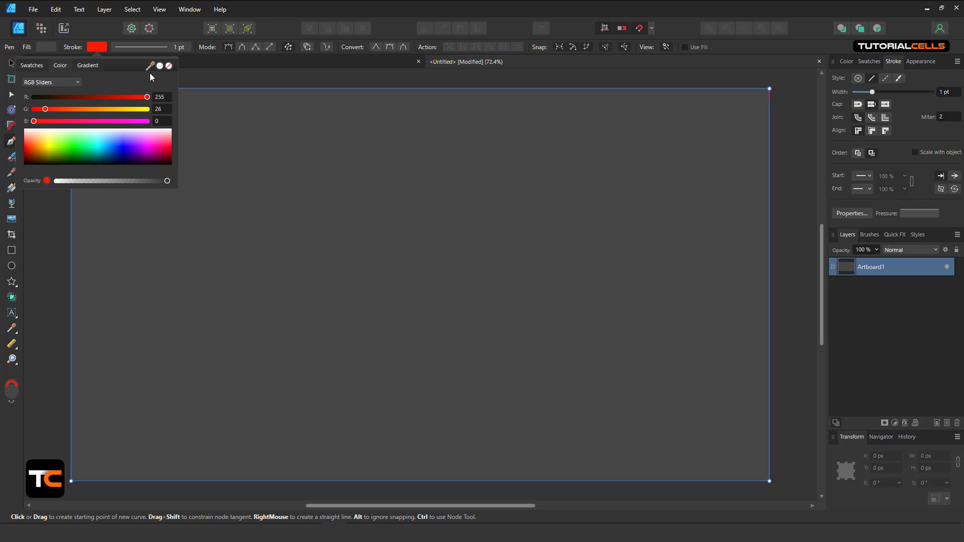
# Step: Set the stroke width to 3.7 pt
pyautogui.click(154, 49)
pyautogui.click(154, 49)
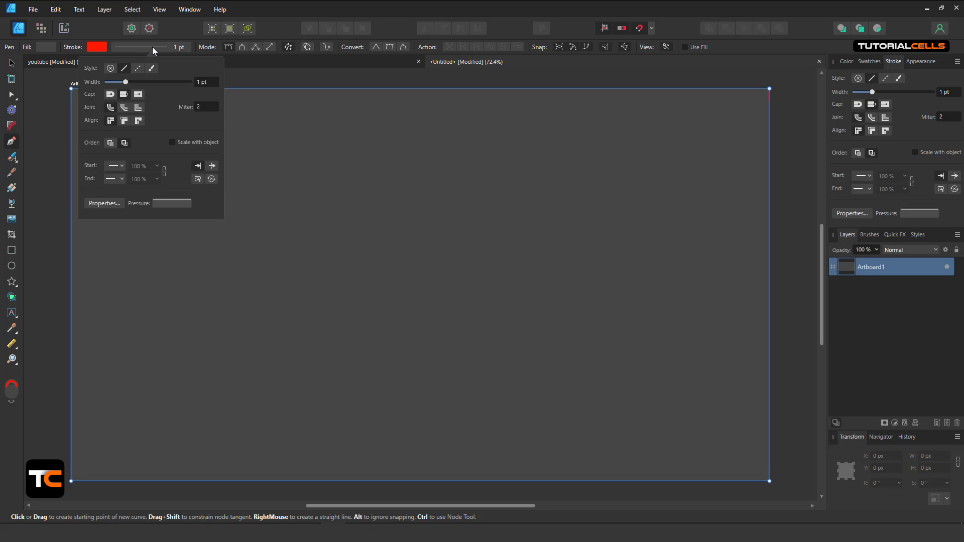
pyautogui.moveTo(125, 82); pyautogui.dragTo(132, 82)
pyautogui.click(254, 71)
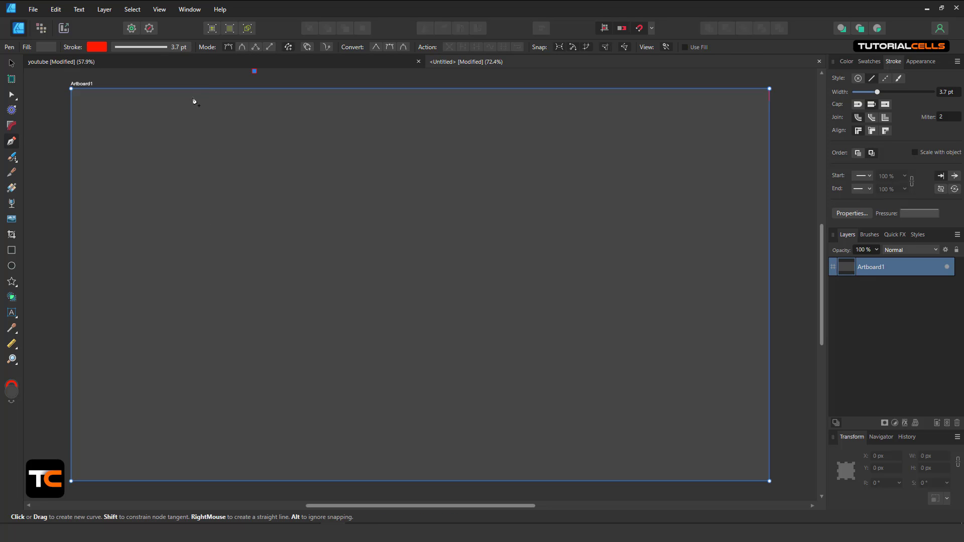
pyautogui.press('Escape')
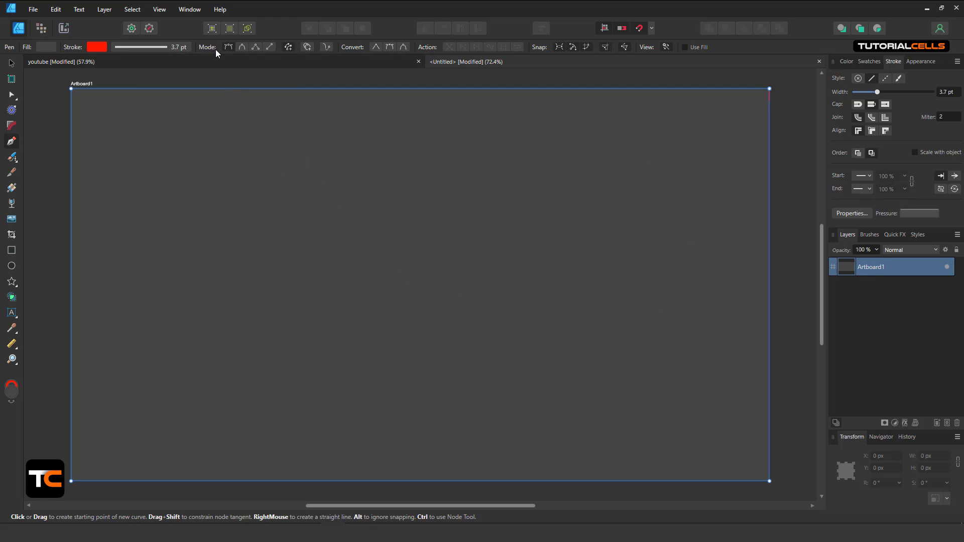
# Step: Draw a slightly rising straight line across the upper artboard in line mode and set its stroke width to 25 pt
pyautogui.click(270, 47)
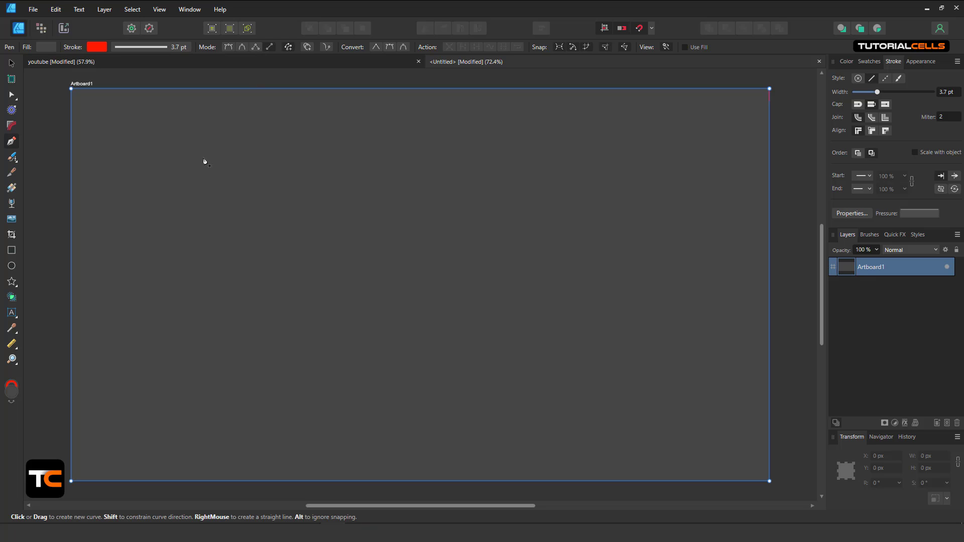
pyautogui.click(389, 147)
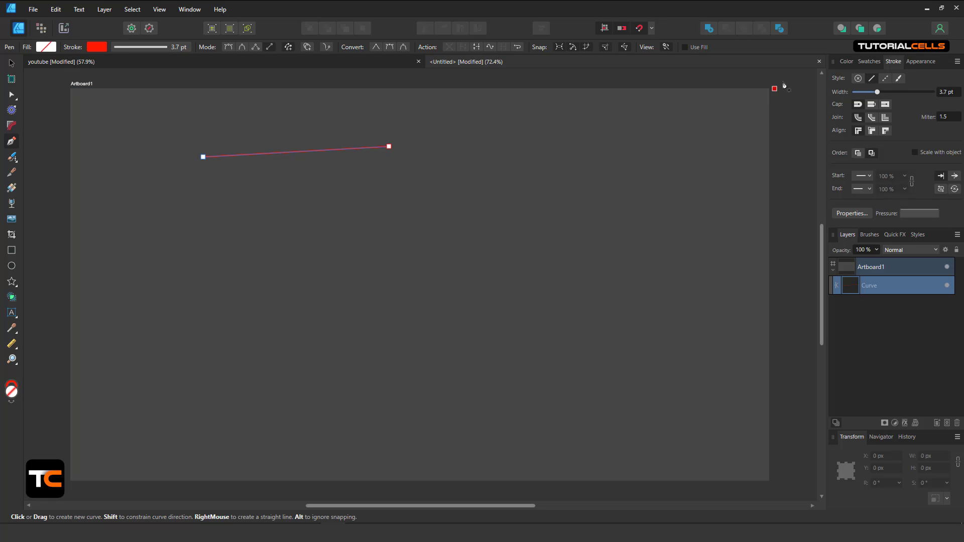
pyautogui.moveTo(877, 92); pyautogui.dragTo(901, 95)
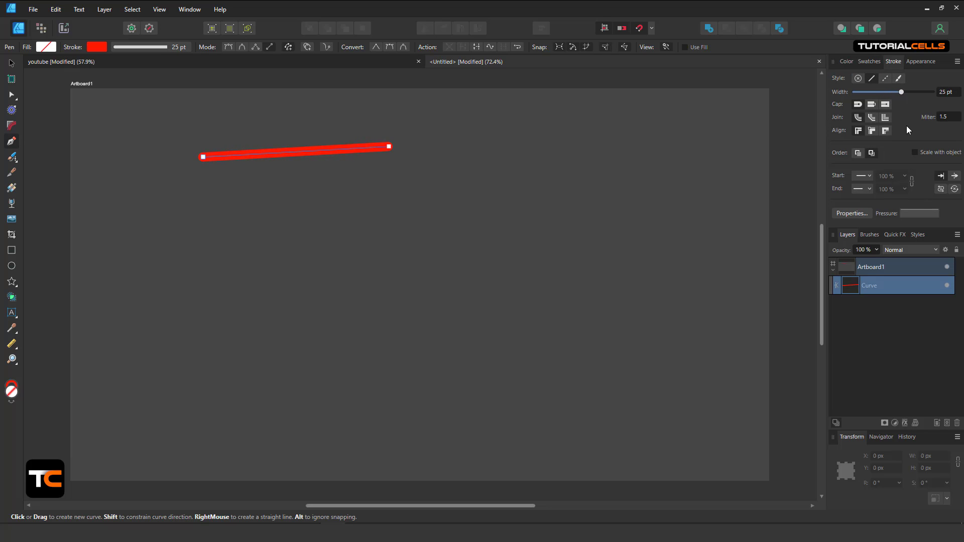
pyautogui.click(174, 47)
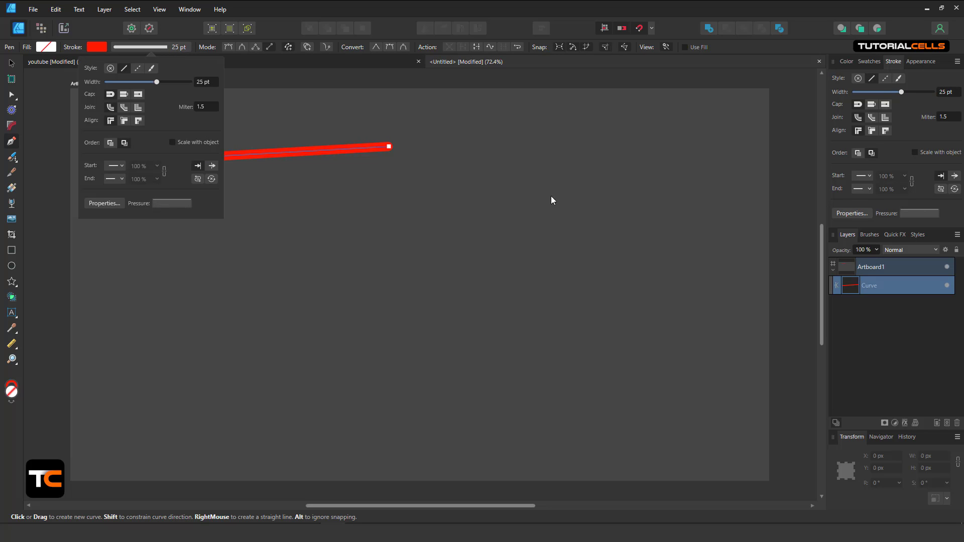
# Step: Try a wavy pressure profile on the line with a thinner start and several curve points, then reset it
pyautogui.click(914, 215)
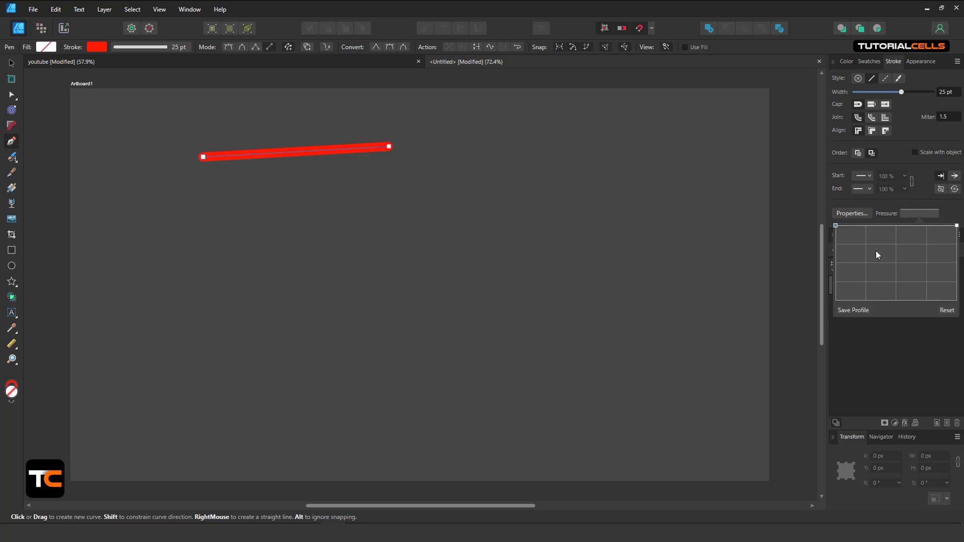
pyautogui.moveTo(835, 225); pyautogui.dragTo(835, 274)
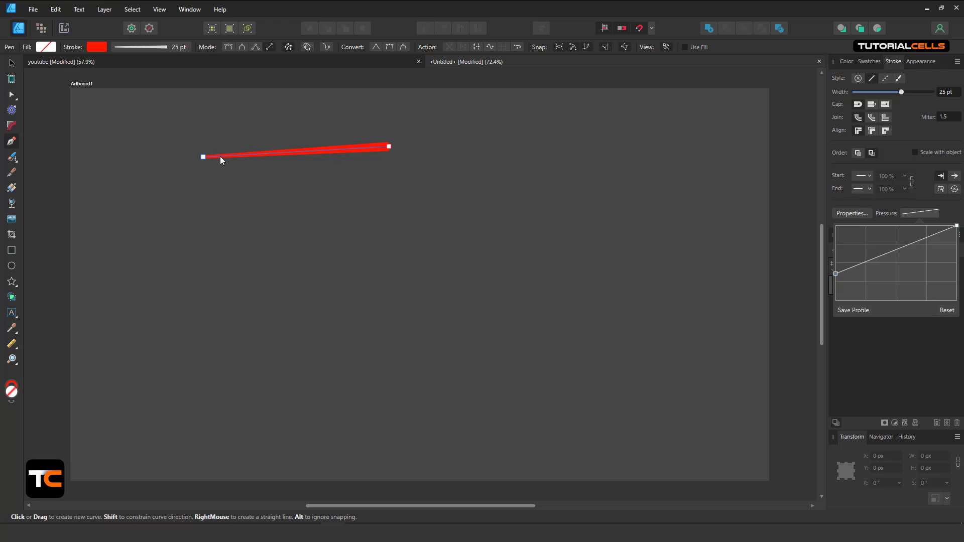
pyautogui.click(894, 251)
pyautogui.moveTo(895, 252); pyautogui.dragTo(910, 270)
pyautogui.scroll(5, 266, 136)
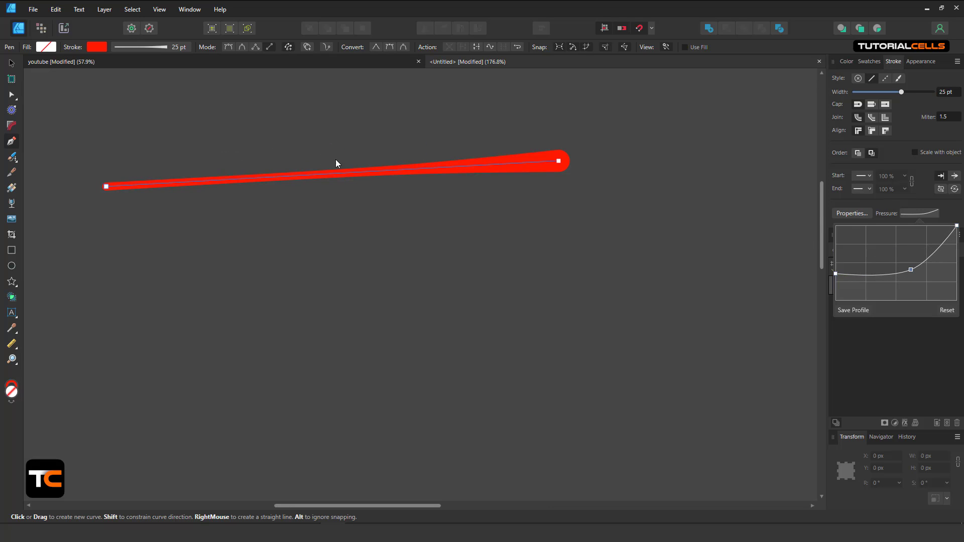
pyautogui.moveTo(933, 253)
pyautogui.mouseDown()
pyautogui.moveTo(923, 239)
pyautogui.moveTo(905, 276)
pyautogui.moveTo(868, 258)
pyautogui.mouseUp()
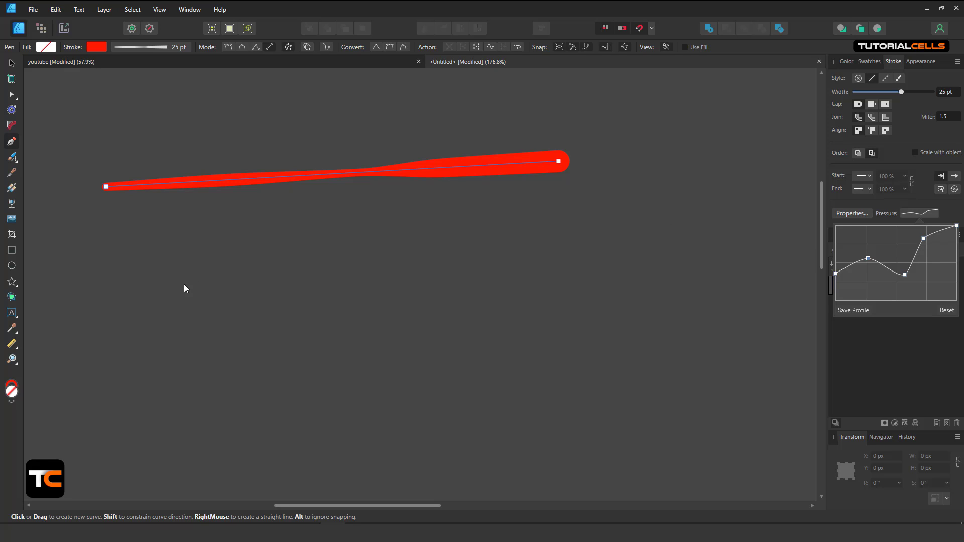
pyautogui.click(942, 311)
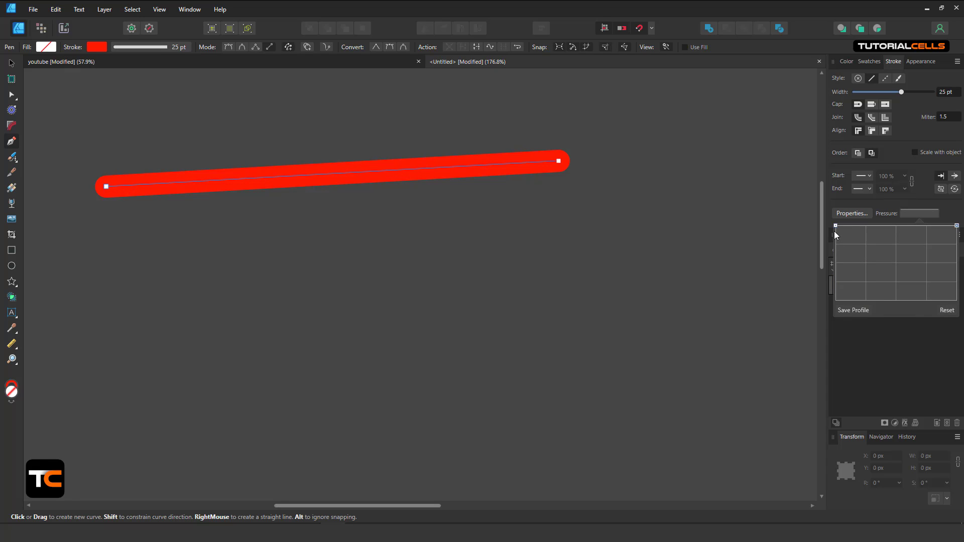
# Step: Try changing the height of both pressure profile ends together around an added point near the start, then reset the profile
pyautogui.moveTo(835, 226); pyautogui.dragTo(835, 274)
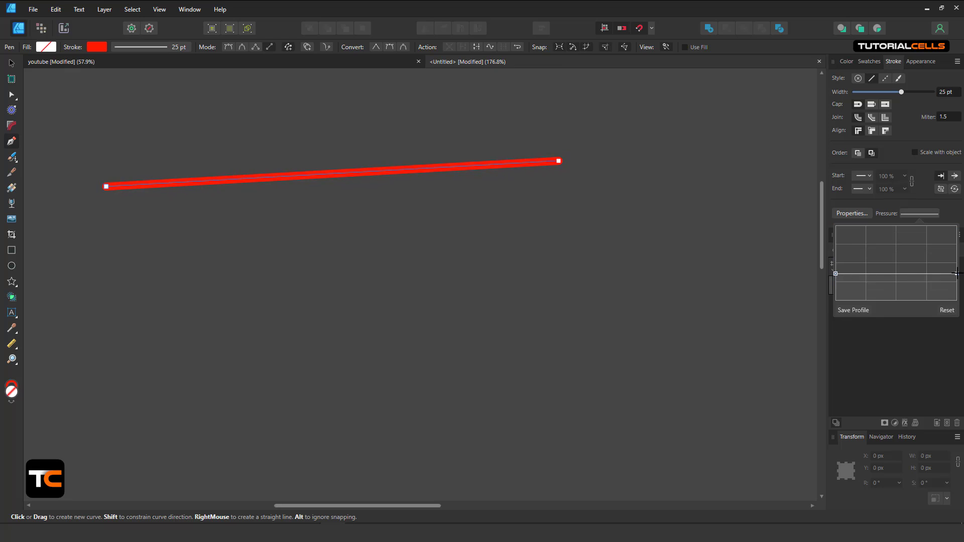
pyautogui.moveTo(955, 274); pyautogui.dragTo(956, 247)
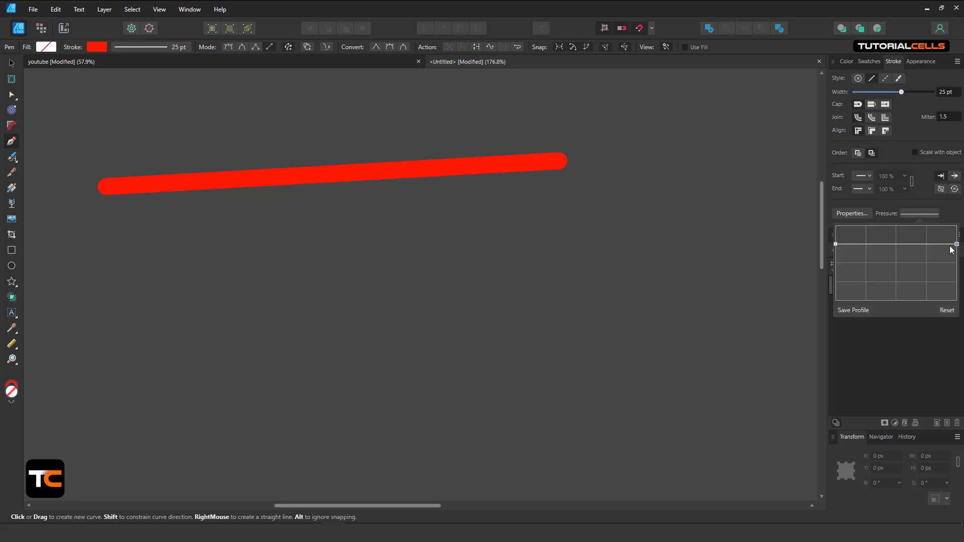
pyautogui.moveTo(835, 247); pyautogui.dragTo(835, 256)
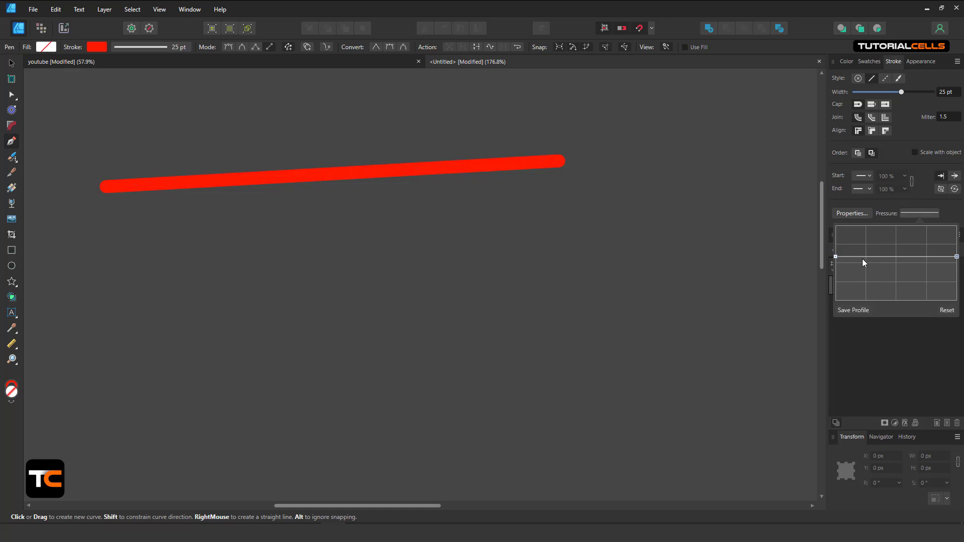
pyautogui.click(862, 258)
pyautogui.moveTo(836, 257); pyautogui.dragTo(837, 274)
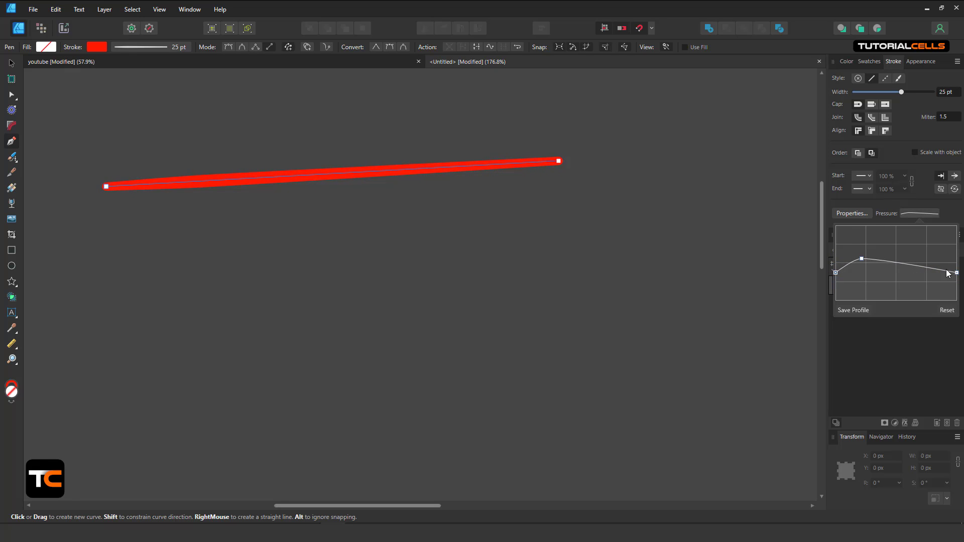
pyautogui.moveTo(955, 273); pyautogui.dragTo(950, 245)
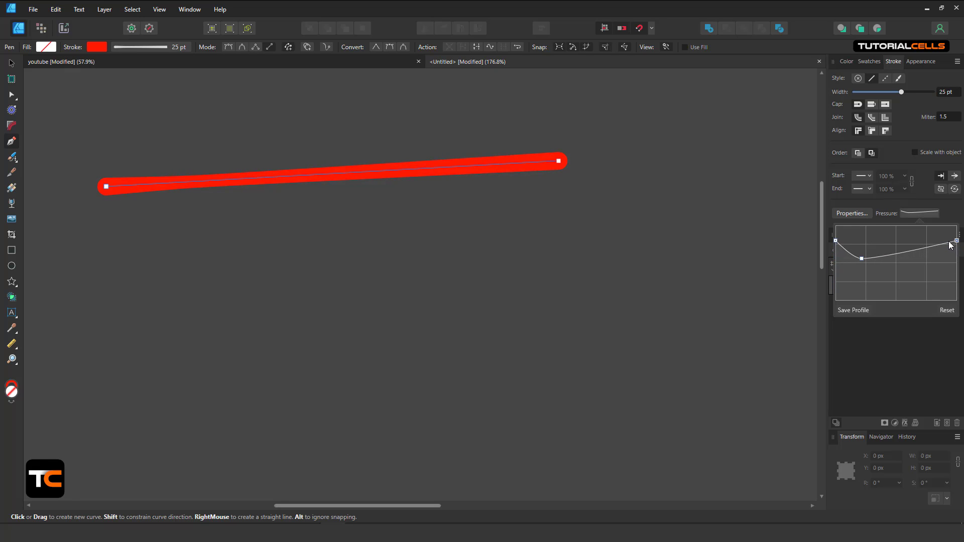
pyautogui.click(935, 308)
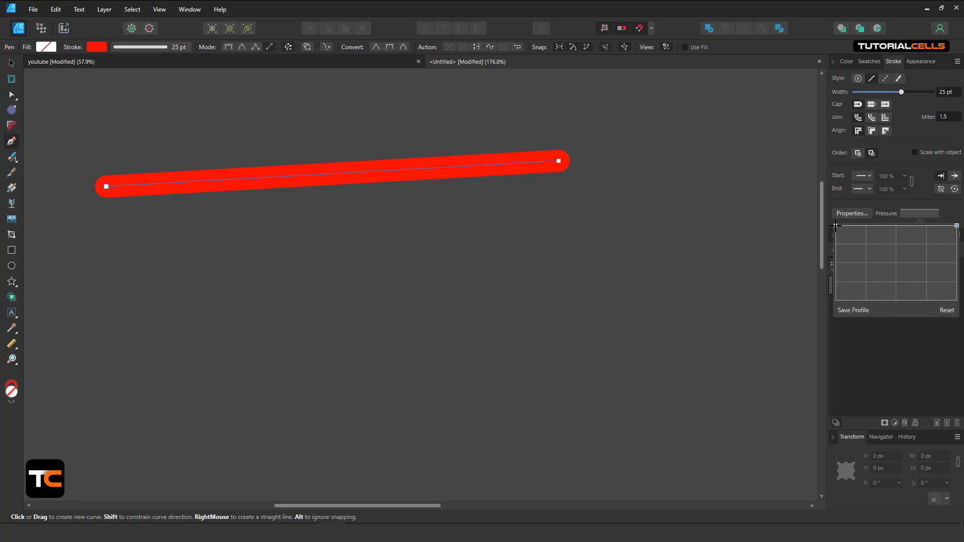
# Step: Taper the line to a sharp point at its start through the pressure curve and save the profile
pyautogui.moveTo(833, 225); pyautogui.dragTo(836, 234)
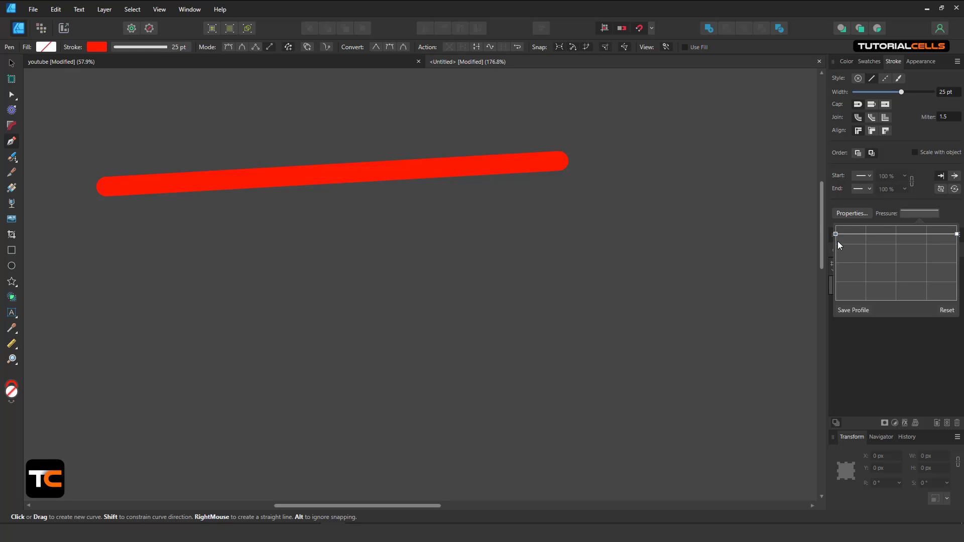
pyautogui.moveTo(836, 235); pyautogui.dragTo(836, 299)
pyautogui.click(844, 310)
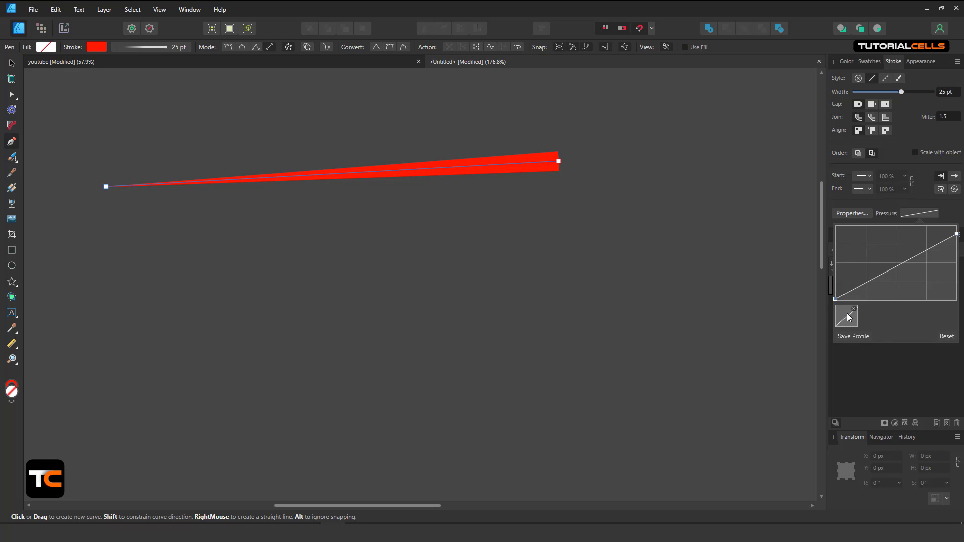
pyautogui.click(914, 215)
pyautogui.click(912, 217)
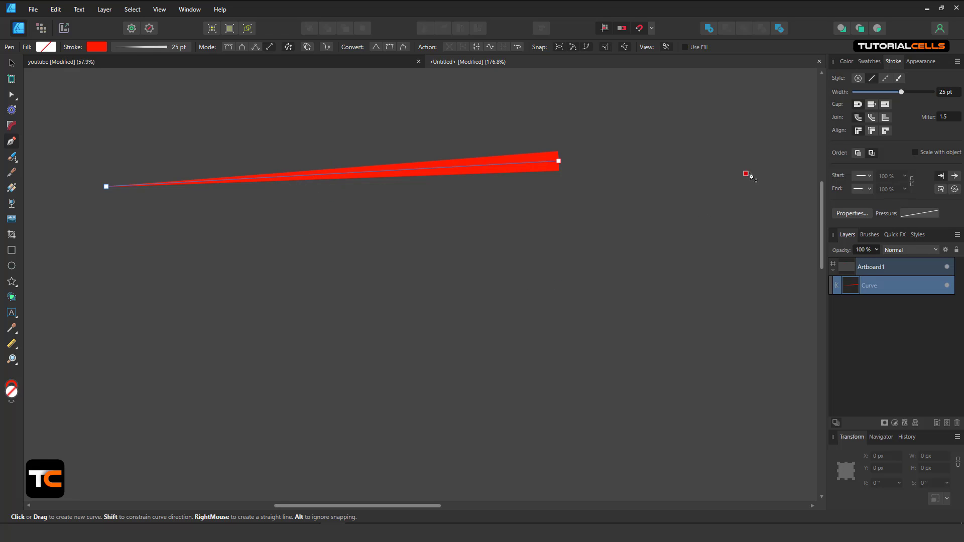
# Step: Reset the tapered line's pressure to a uniform full-width stroke
pyautogui.scroll(-3, 635, 176)
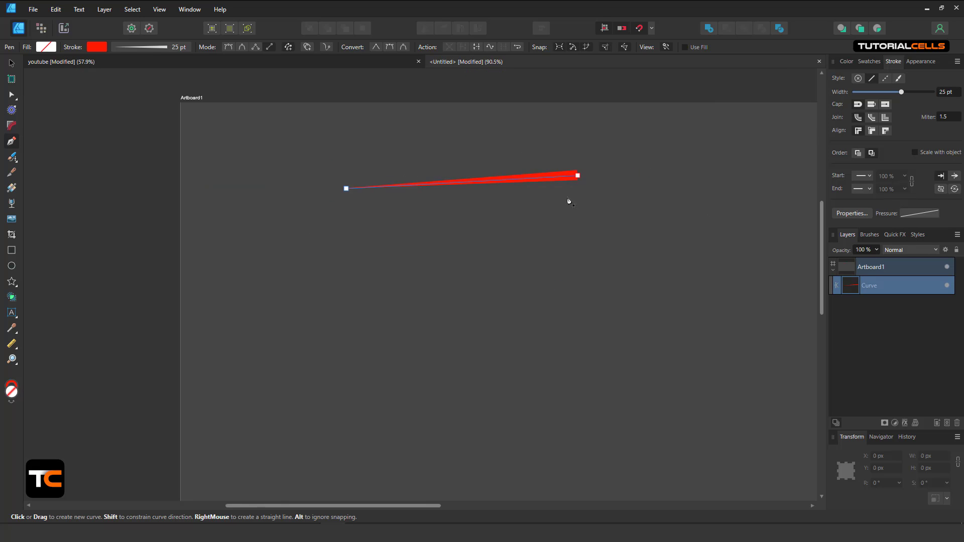
pyautogui.scroll(3, 557, 196)
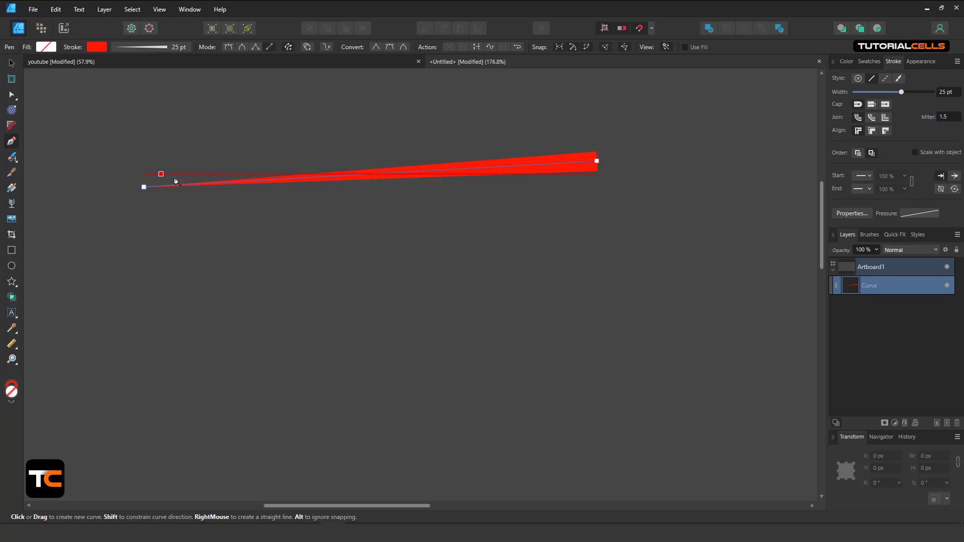
pyautogui.click(917, 214)
pyautogui.click(946, 337)
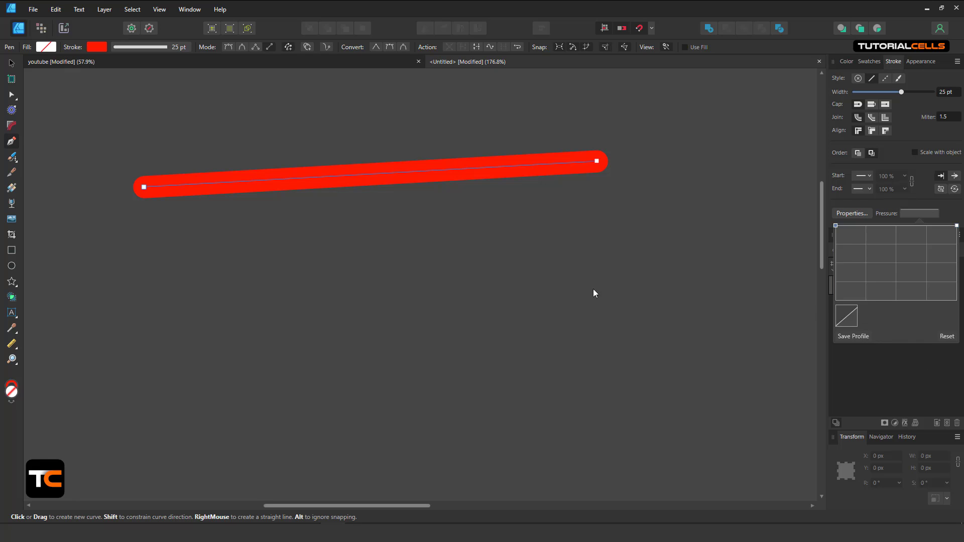
# Step: Draw an open G-shaped path of ten straight segments in polygon mode, wrapping around the left end of the existing line
pyautogui.scroll(-4, 266, 152)
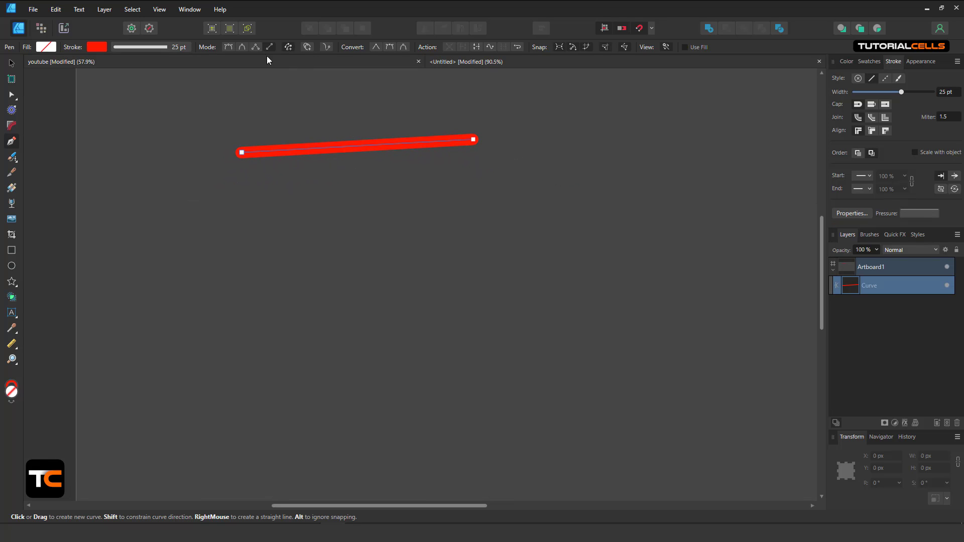
pyautogui.click(256, 47)
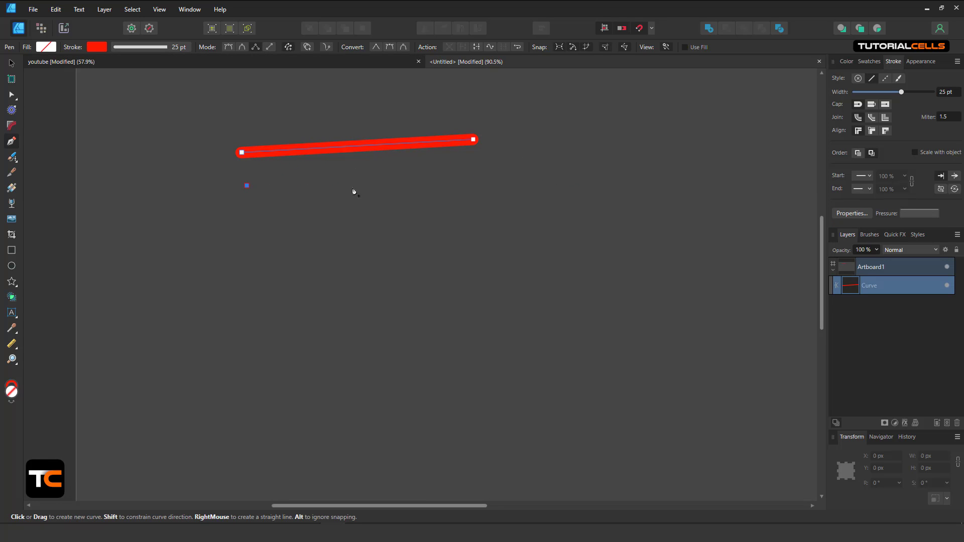
pyautogui.click(445, 183)
pyautogui.click(445, 236)
pyautogui.click(362, 299)
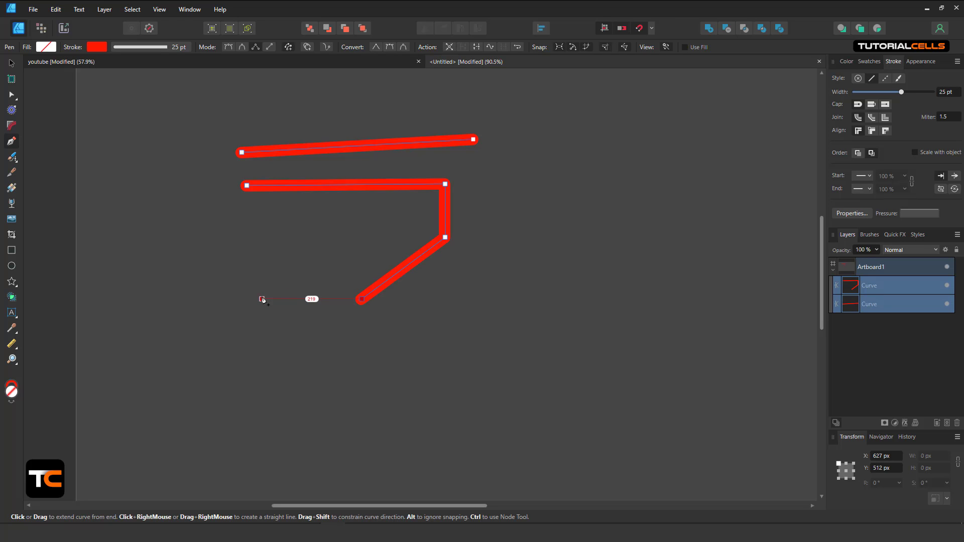
pyautogui.click(261, 300)
pyautogui.click(193, 243)
pyautogui.click(172, 185)
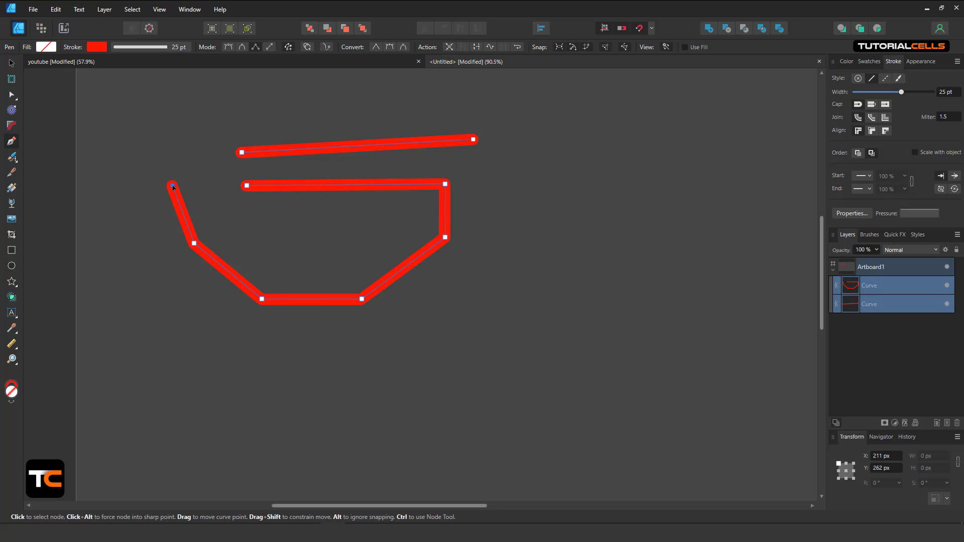
pyautogui.click(179, 135)
pyautogui.click(209, 103)
pyautogui.click(252, 98)
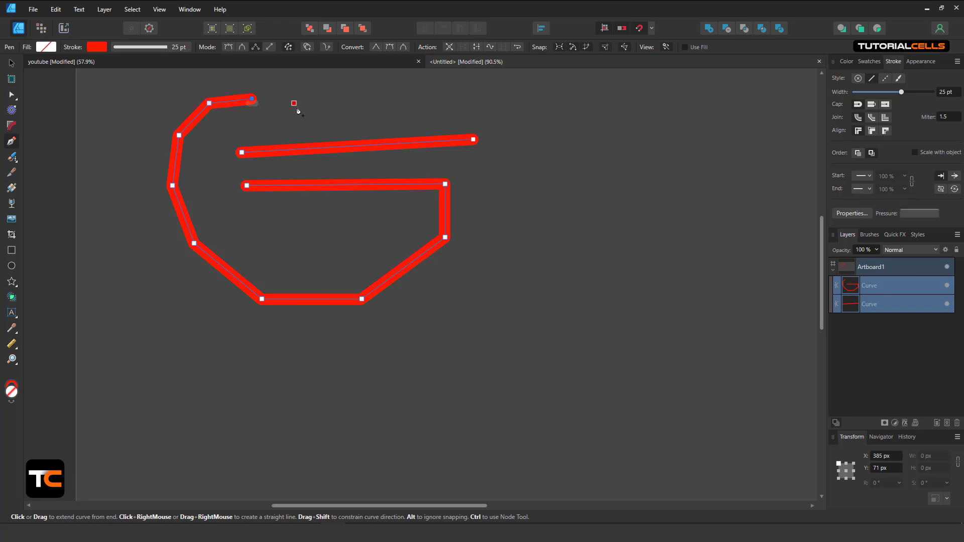
pyautogui.click(328, 110)
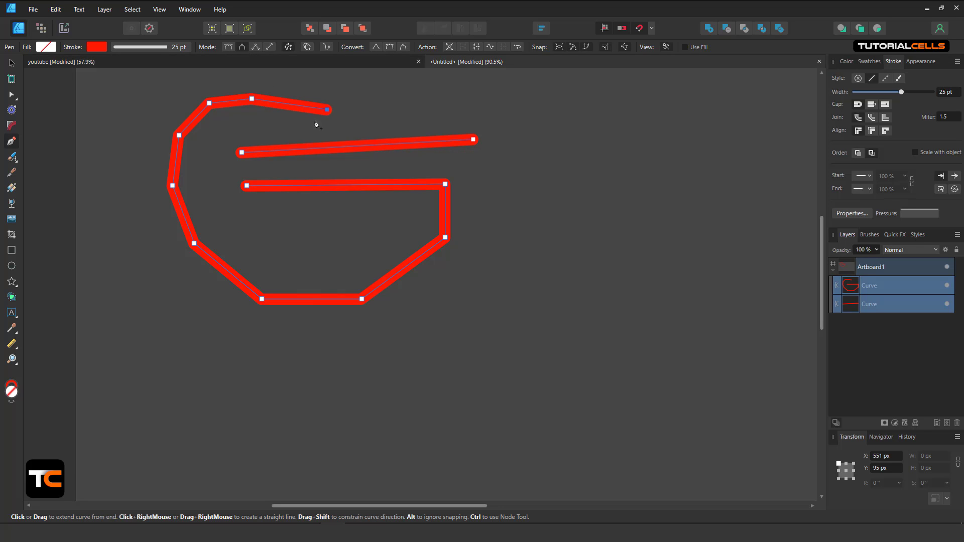
# Step: Extend the G-shaped path from its upper end in smooth mode to about X 1091 px, Y 160 px, and finish the path
pyautogui.moveTo(510, 205); pyautogui.dragTo(363, 233)
pyautogui.click(404, 162)
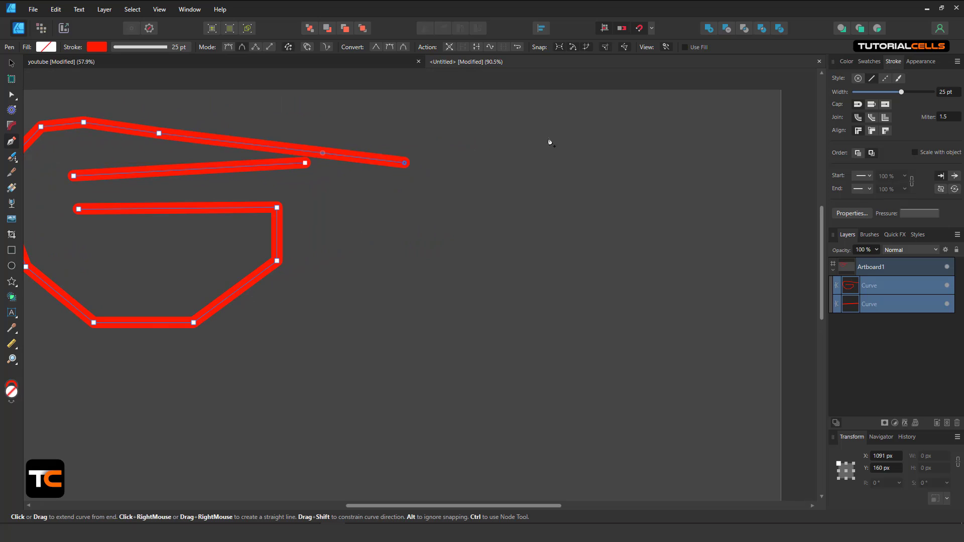
pyautogui.press('Escape')
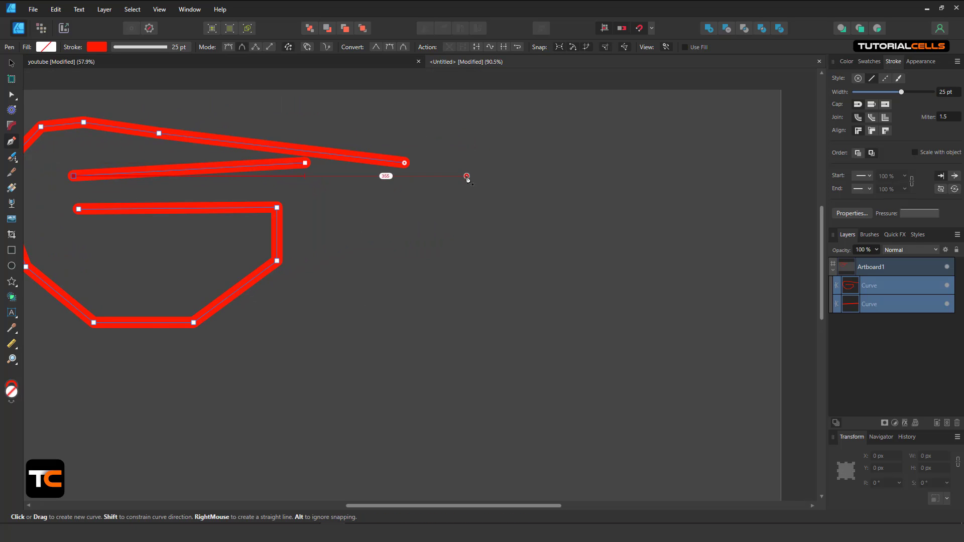
# Step: Draw a separate winding five-node curve in smooth mode in the empty area beside the G-shaped path
pyautogui.click(484, 207)
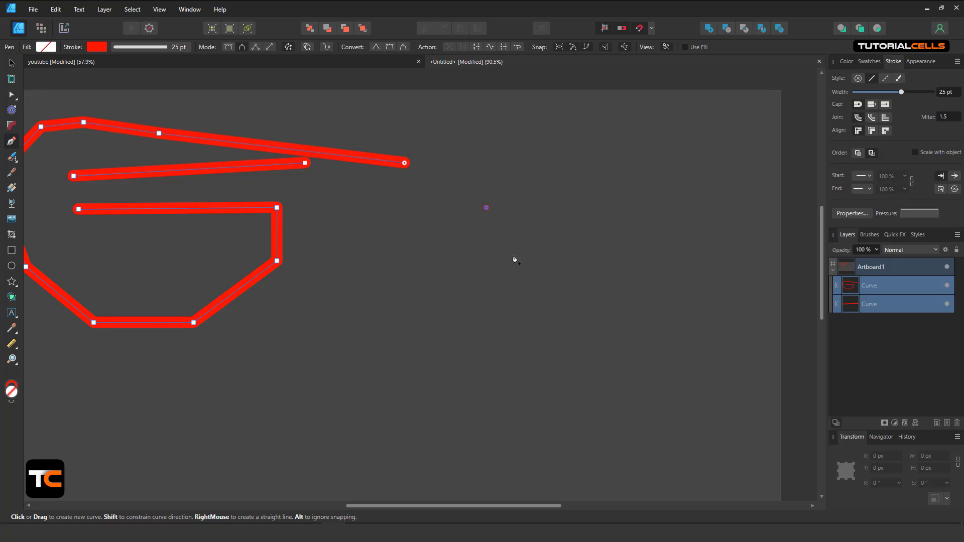
pyautogui.click(581, 267)
pyautogui.click(514, 379)
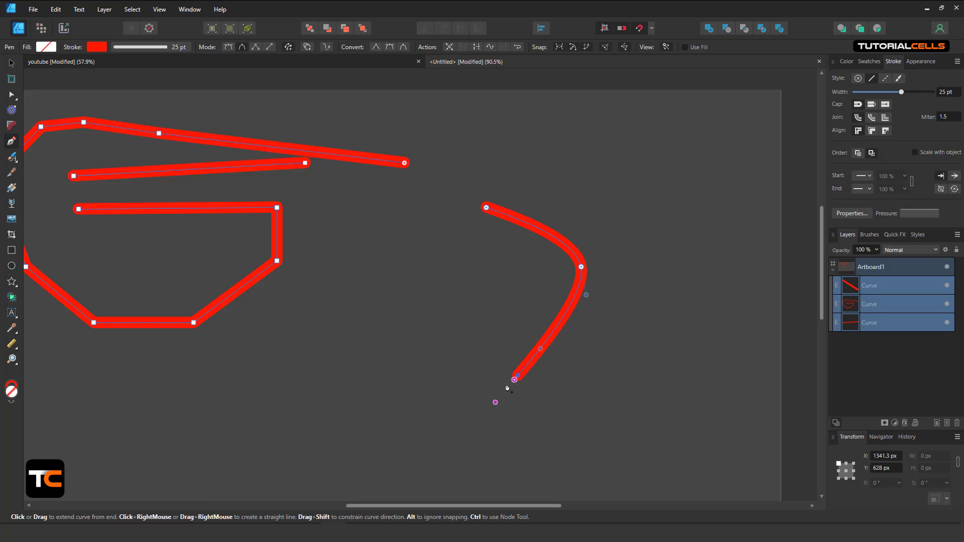
pyautogui.moveTo(422, 391); pyautogui.dragTo(435, 275)
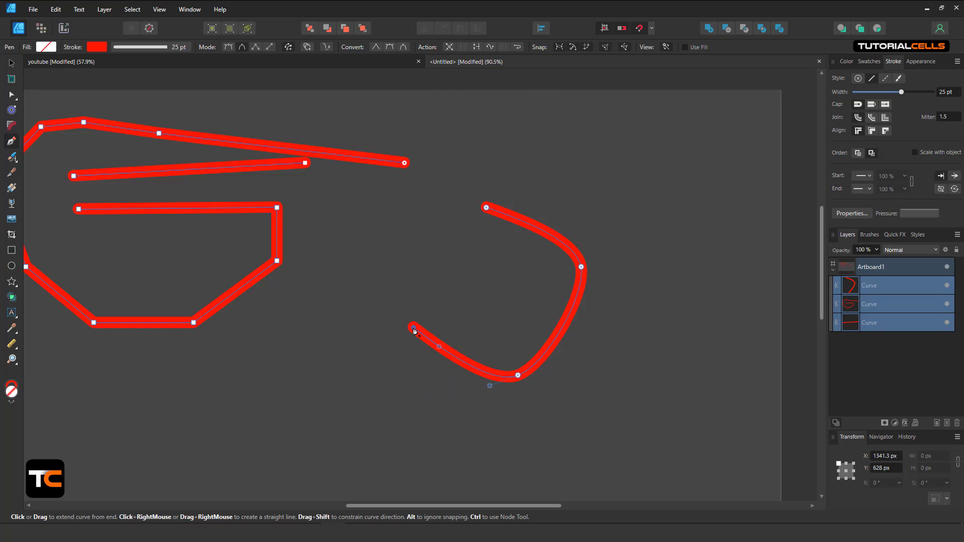
pyautogui.click(414, 330)
pyautogui.moveTo(394, 364); pyautogui.dragTo(440, 179)
pyautogui.scroll(1, 439, 179)
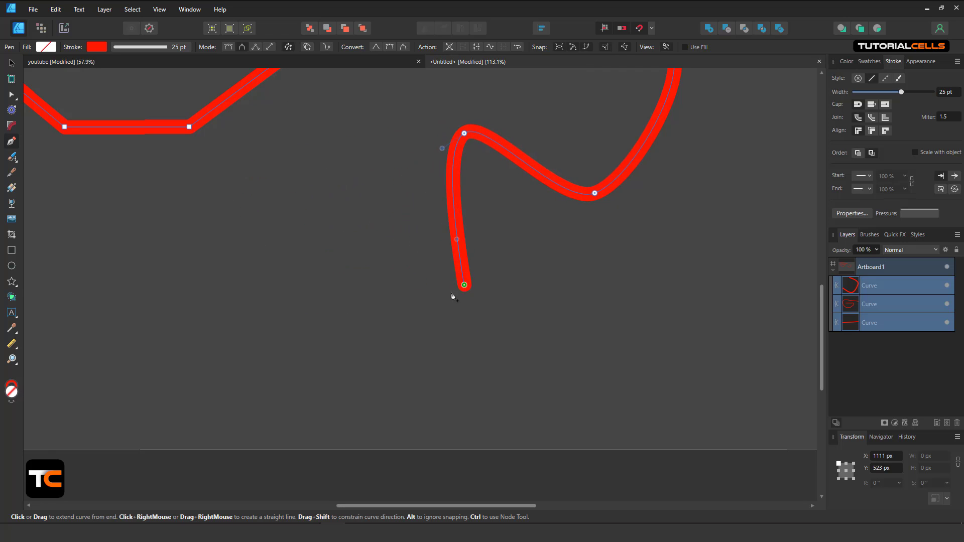
pyautogui.click(380, 253)
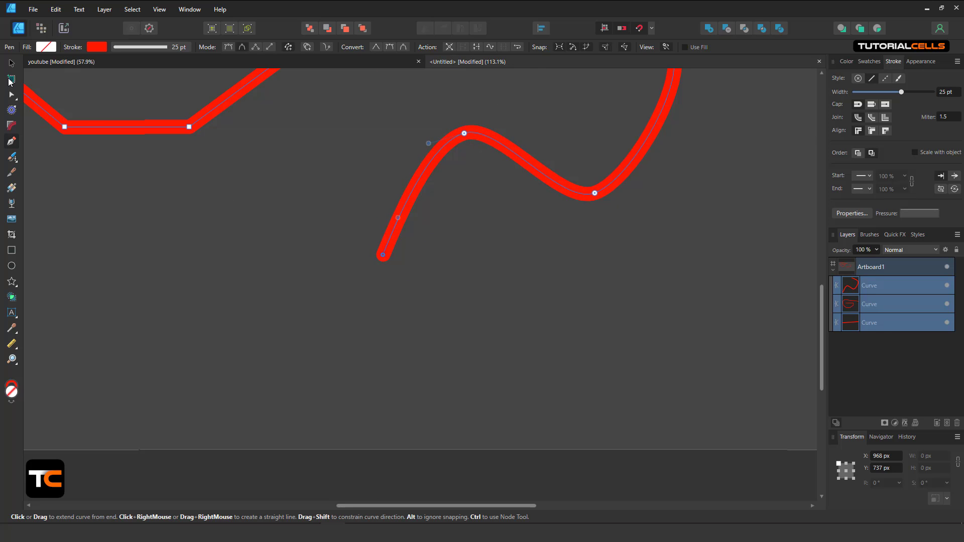
# Step: Move the winding curve's trough node slightly with the Node tool and tilt its handles to reshape the bend
pyautogui.click(12, 94)
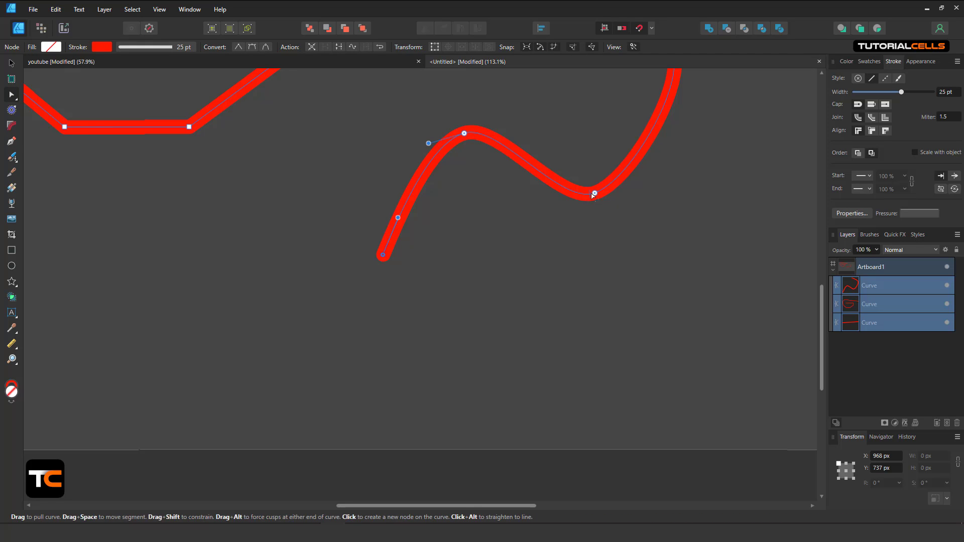
pyautogui.moveTo(593, 195); pyautogui.dragTo(635, 188)
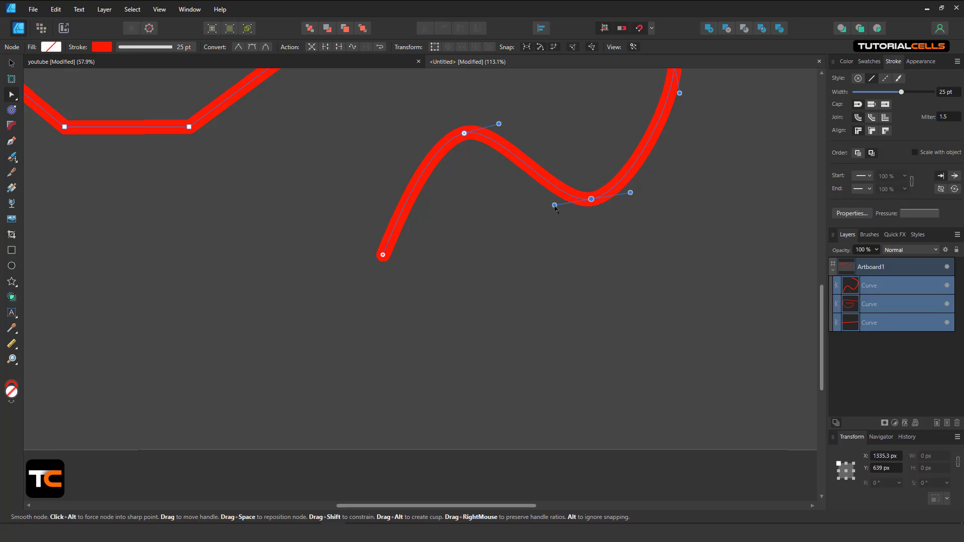
pyautogui.moveTo(554, 213)
pyautogui.mouseDown()
pyautogui.moveTo(535, 221)
pyautogui.moveTo(553, 215)
pyautogui.mouseUp()
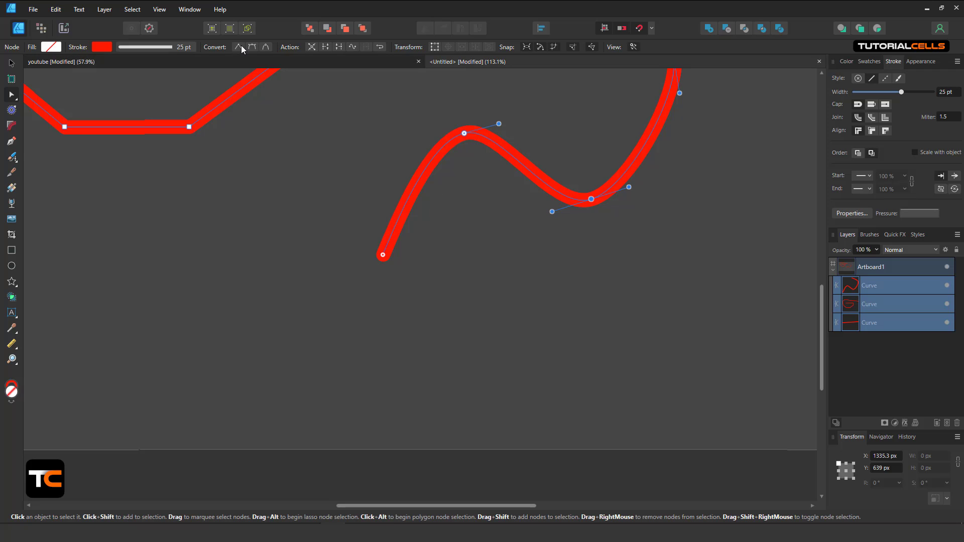
# Step: Extend the winding curve in Pen mode with one curved segment to about X 558 px, Y 776 px, and finish it
pyautogui.click(11, 141)
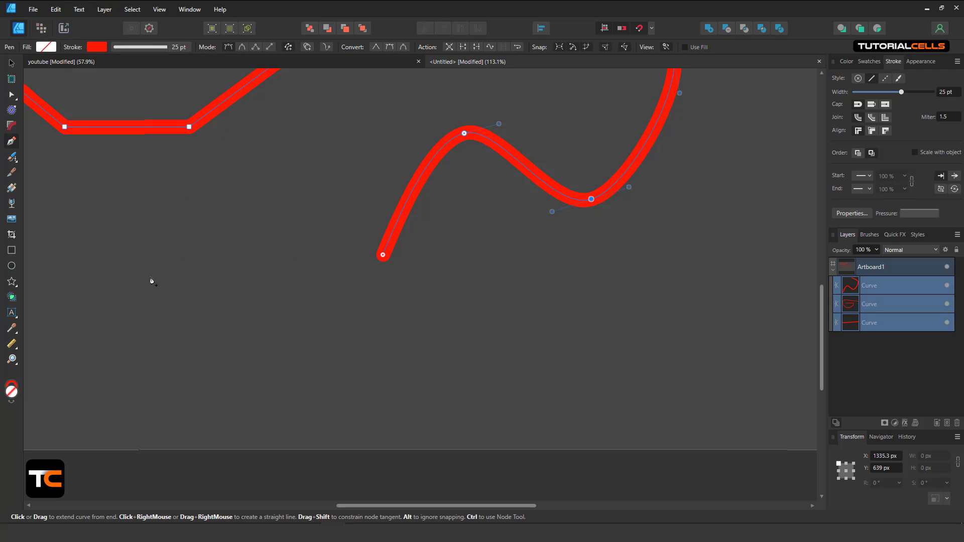
pyautogui.moveTo(150, 277); pyautogui.dragTo(183, 189)
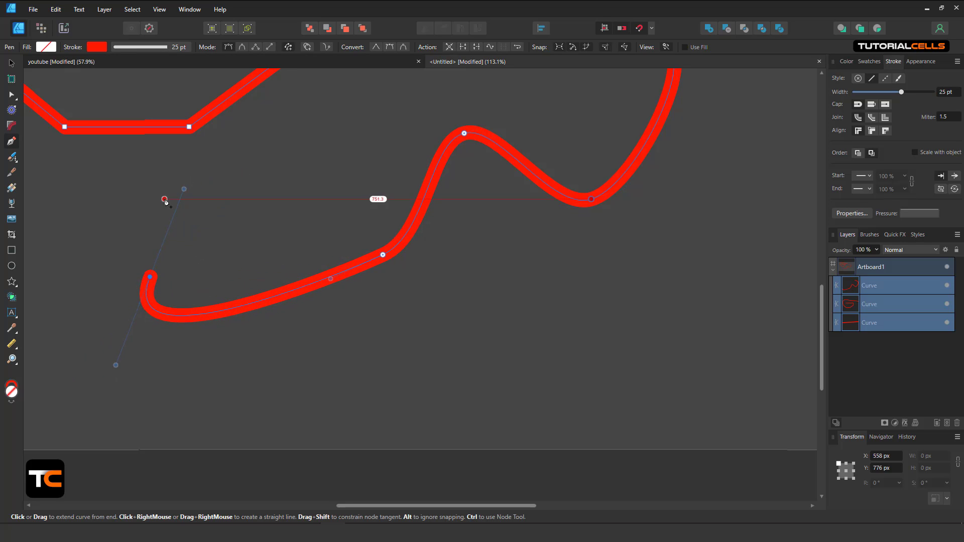
pyautogui.press('Escape')
# Step: Delete all three selected curves from the artboard
pyautogui.scroll(-5, 392, 238)
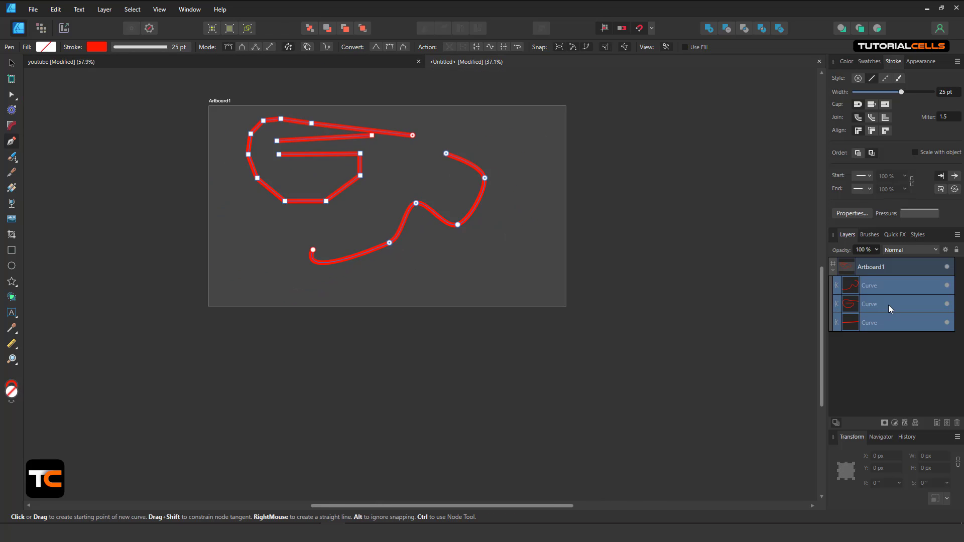
pyautogui.press('Delete')
# Step: Draw an open path in Pen mode with three straight segments followed by three curved segments
pyautogui.scroll(5, 351, 188)
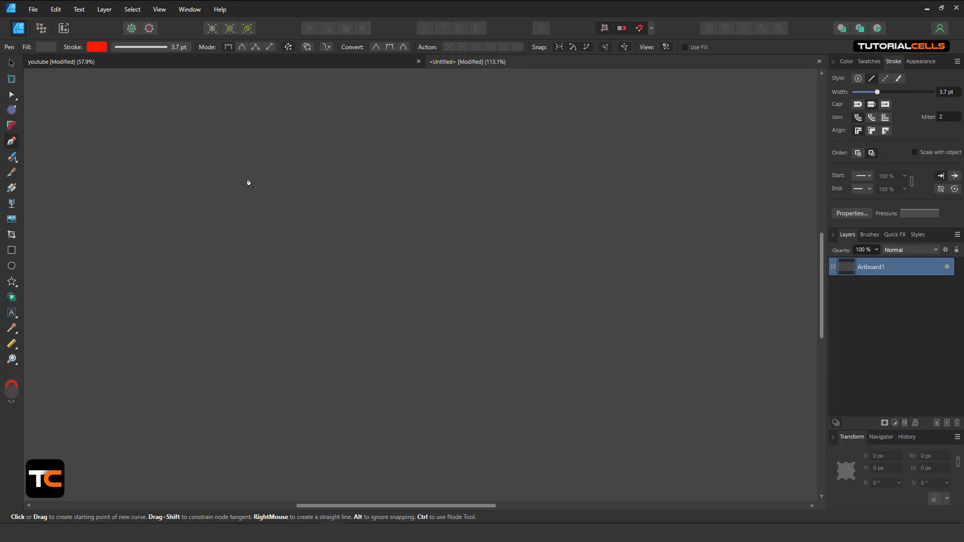
pyautogui.click(222, 193)
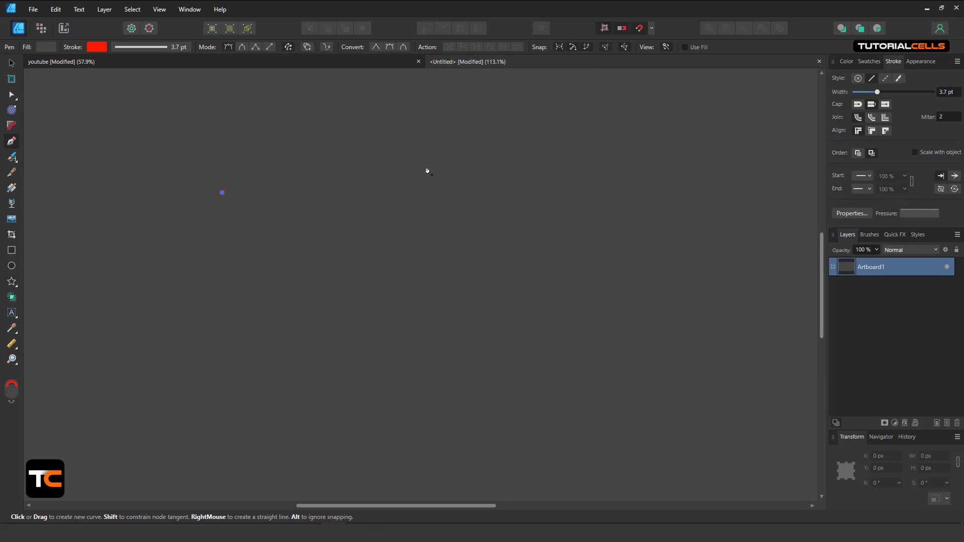
pyautogui.click(436, 152)
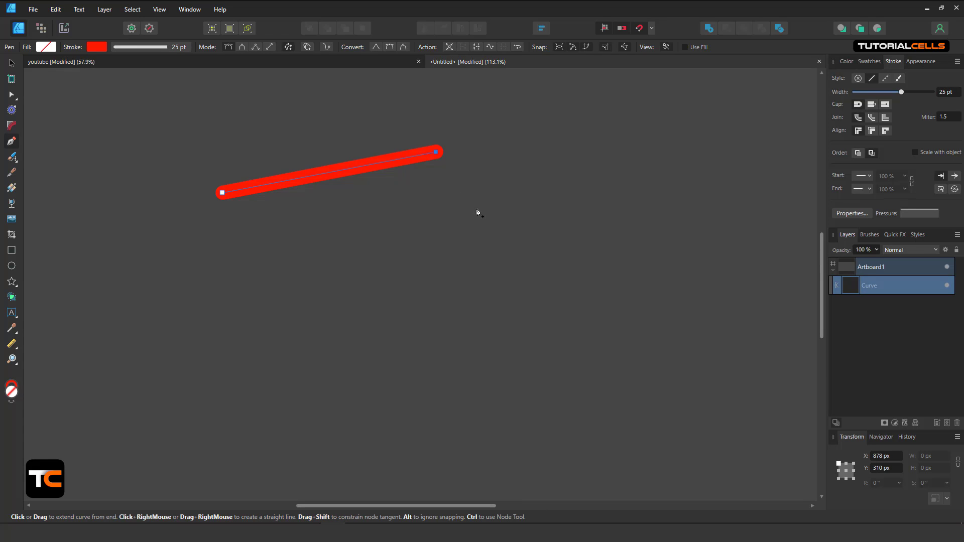
pyautogui.click(477, 209)
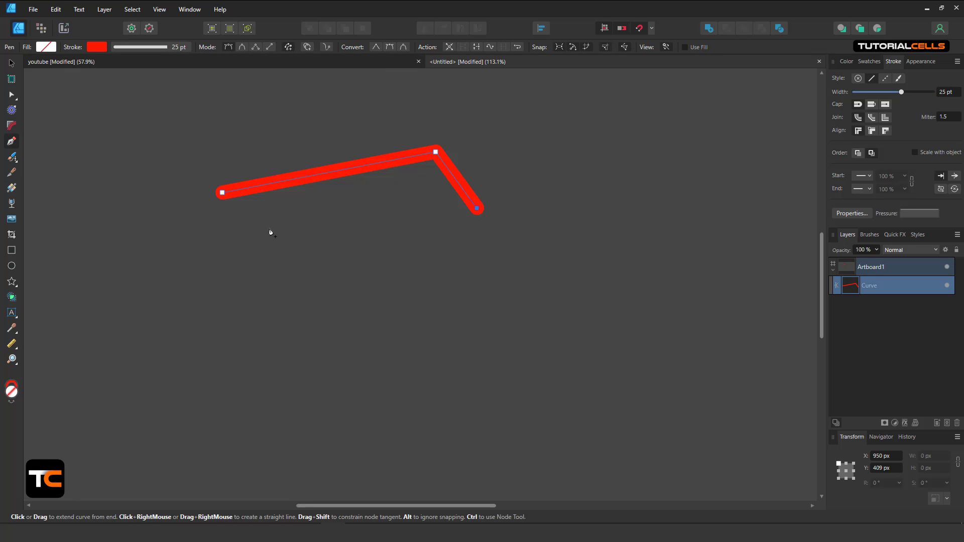
pyautogui.click(425, 260)
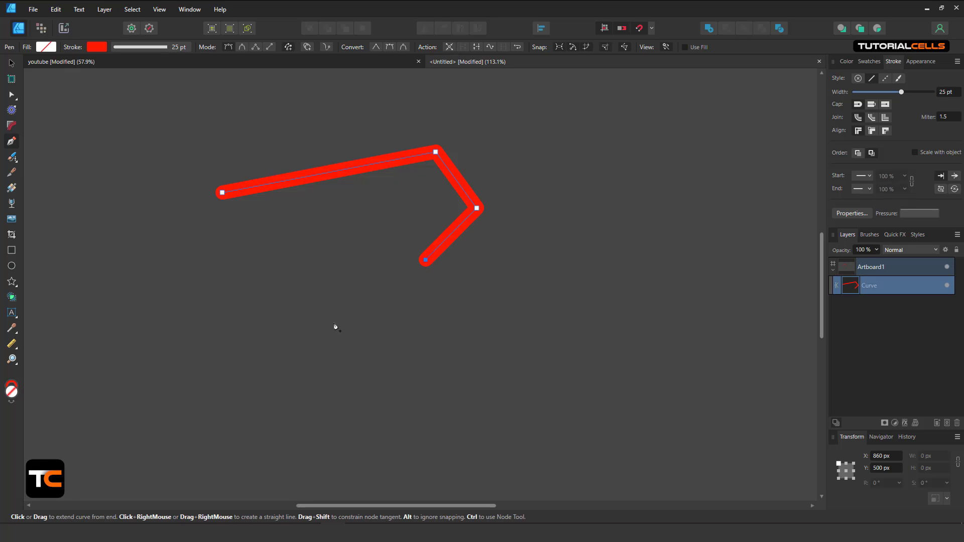
pyautogui.moveTo(329, 326); pyautogui.dragTo(257, 273)
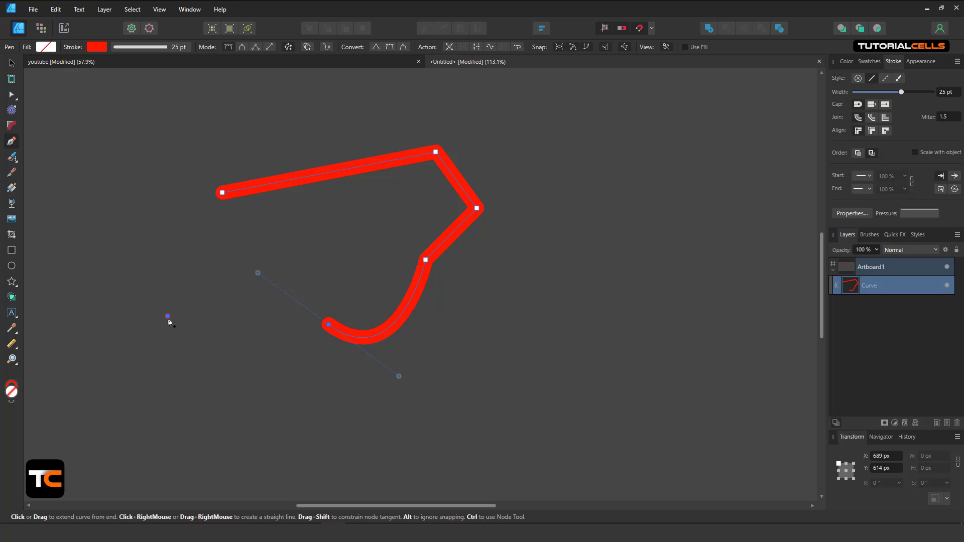
pyautogui.click(168, 317)
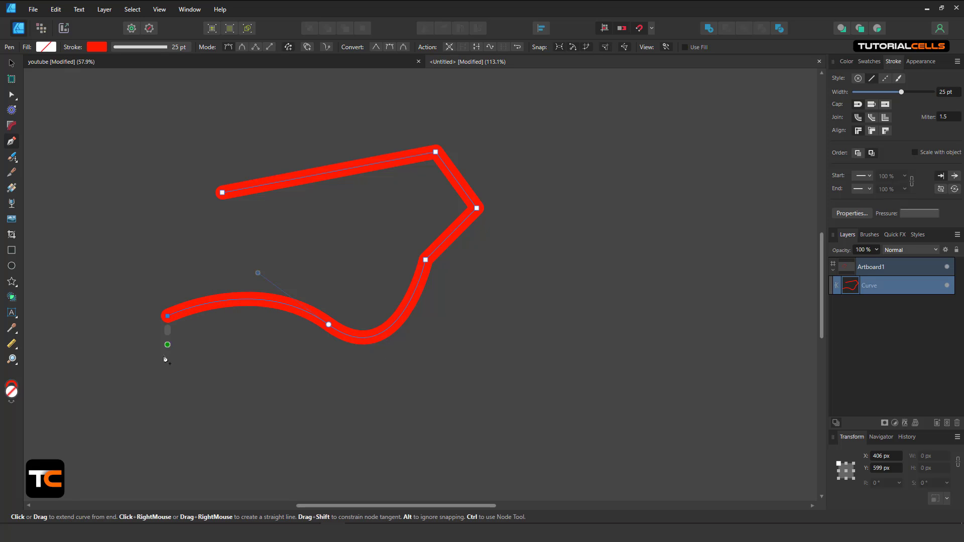
pyautogui.moveTo(168, 374); pyautogui.dragTo(241, 422)
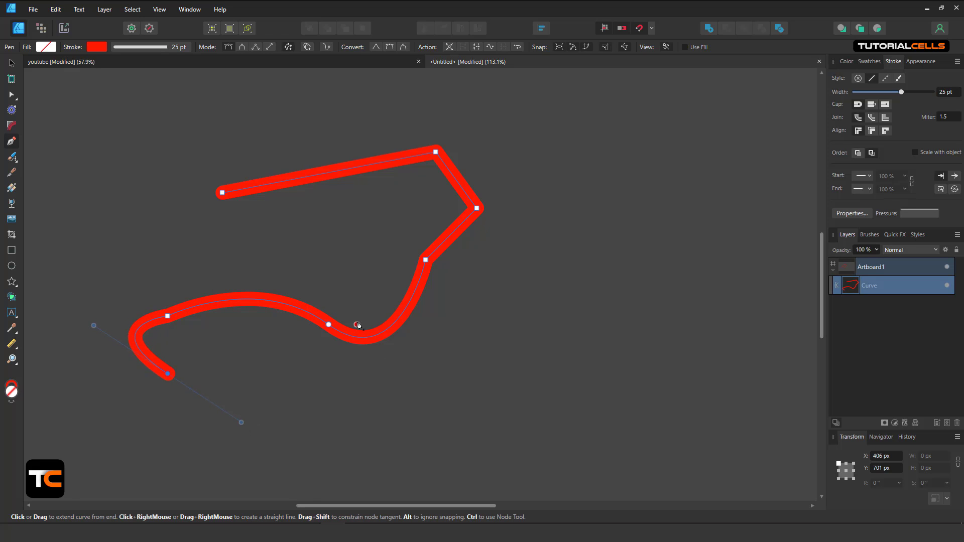
# Step: Turn the smooth node between the path's first two curved segments into a cusp by swinging its handles with the Node tool
pyautogui.press('a')
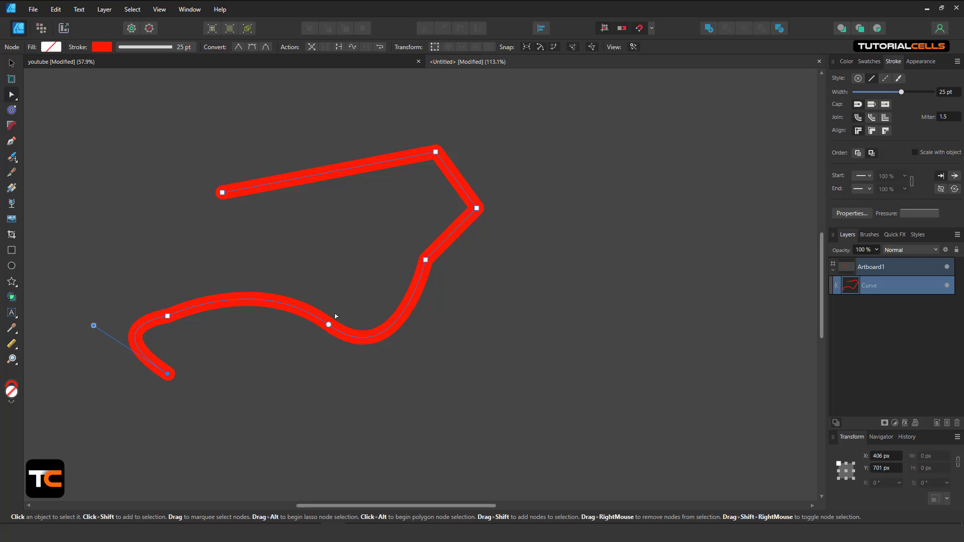
pyautogui.click(329, 325)
pyautogui.moveTo(399, 380); pyautogui.dragTo(166, 241)
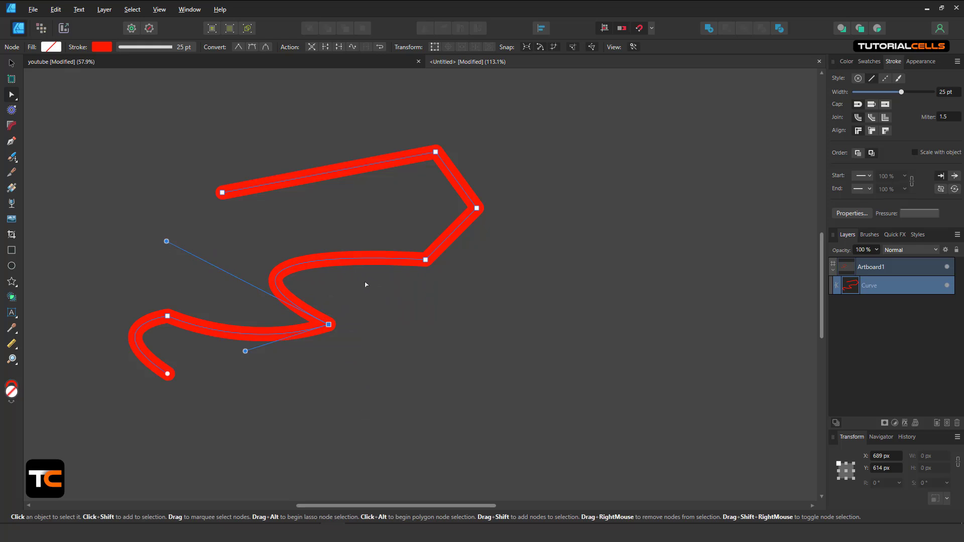
pyautogui.moveTo(330, 275); pyautogui.dragTo(300, 254)
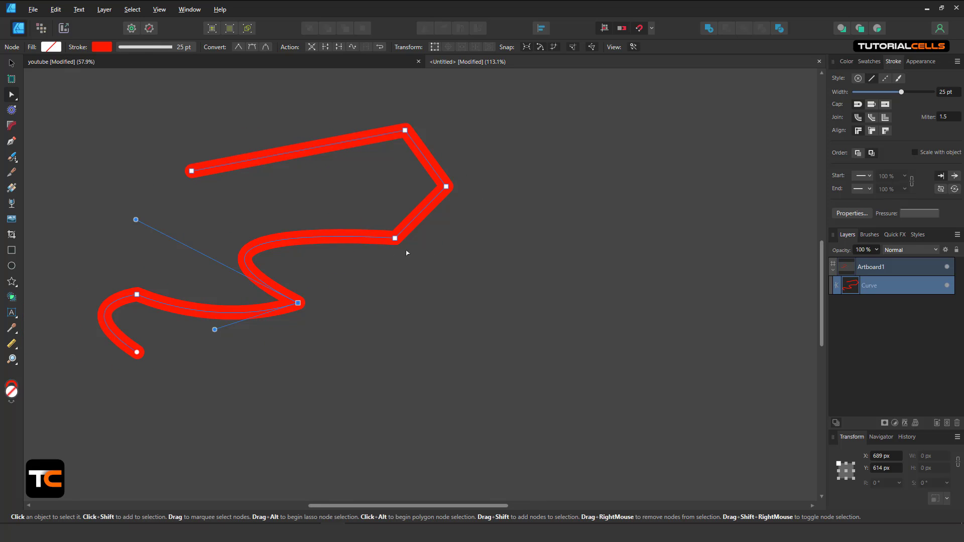
# Step: Delete the selected cusp node from the path, then delete the whole curve
pyautogui.click(12, 142)
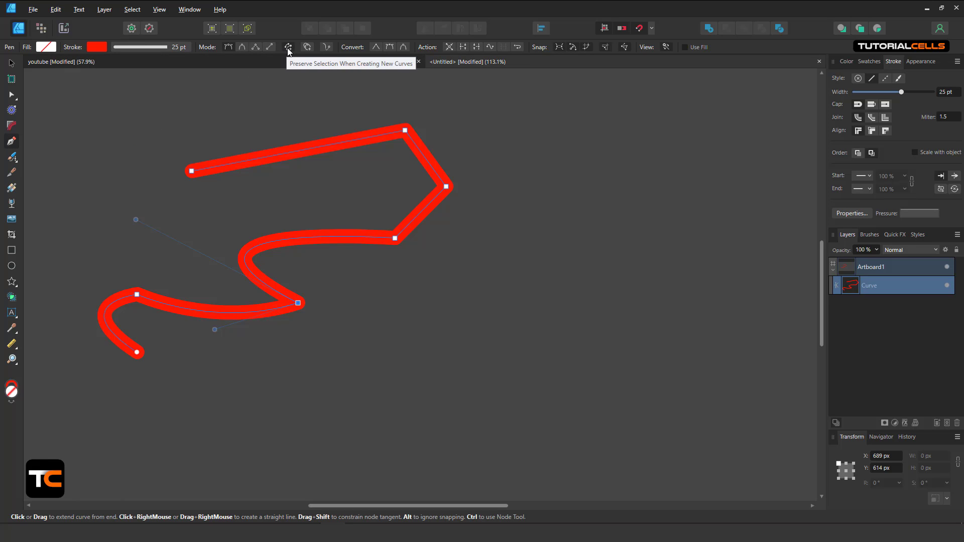
pyautogui.press('Delete')
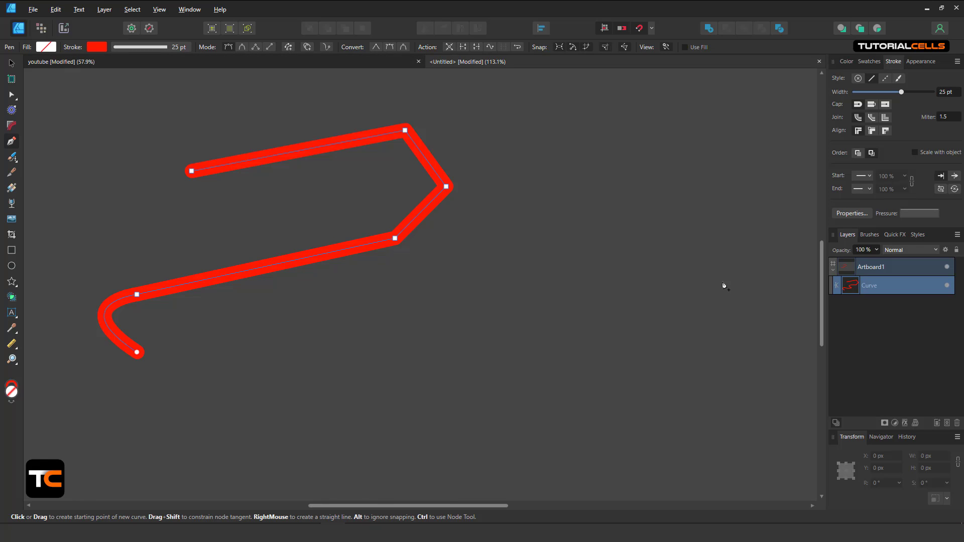
pyautogui.press('Delete')
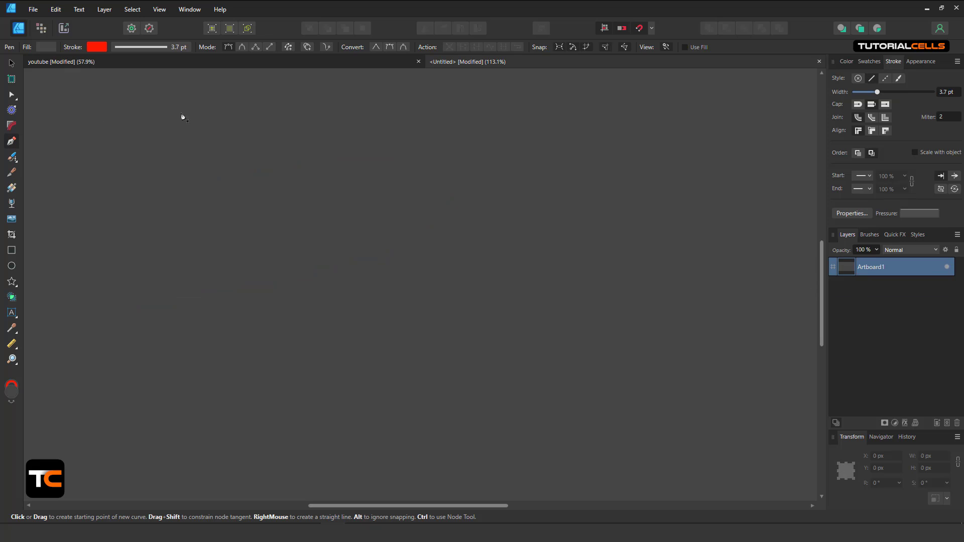
# Step: Draw an open four-node arc in smooth mode, finish it, and delete the curve
pyautogui.click(241, 47)
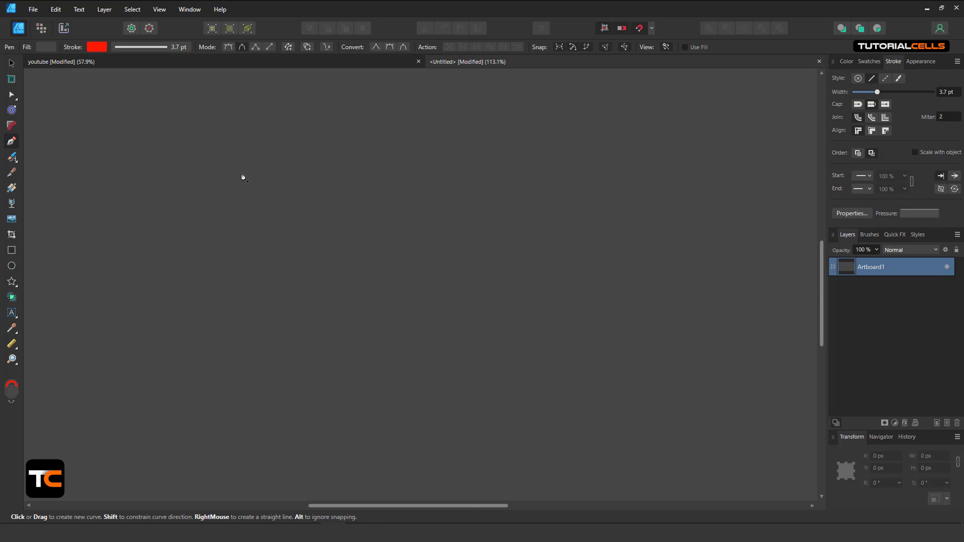
pyautogui.click(365, 129)
pyautogui.click(439, 215)
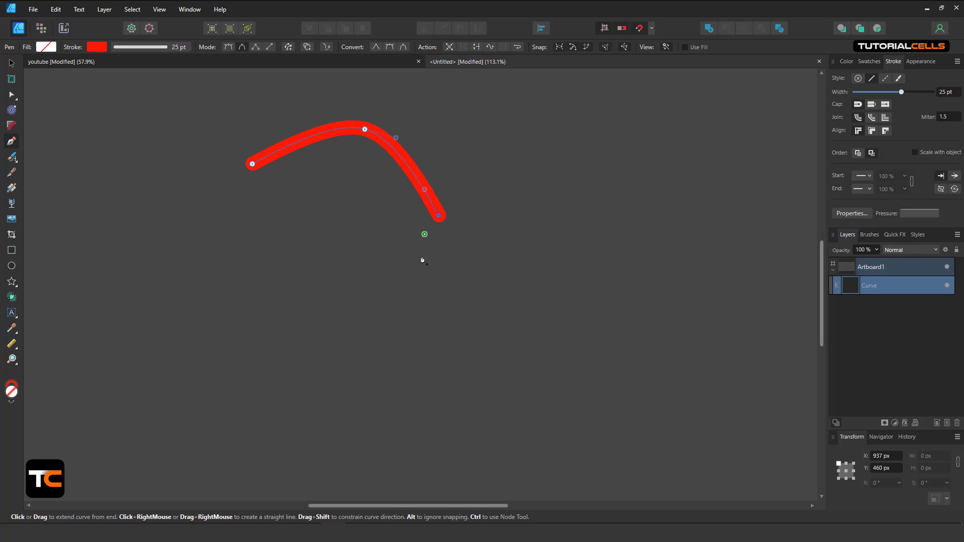
pyautogui.click(396, 359)
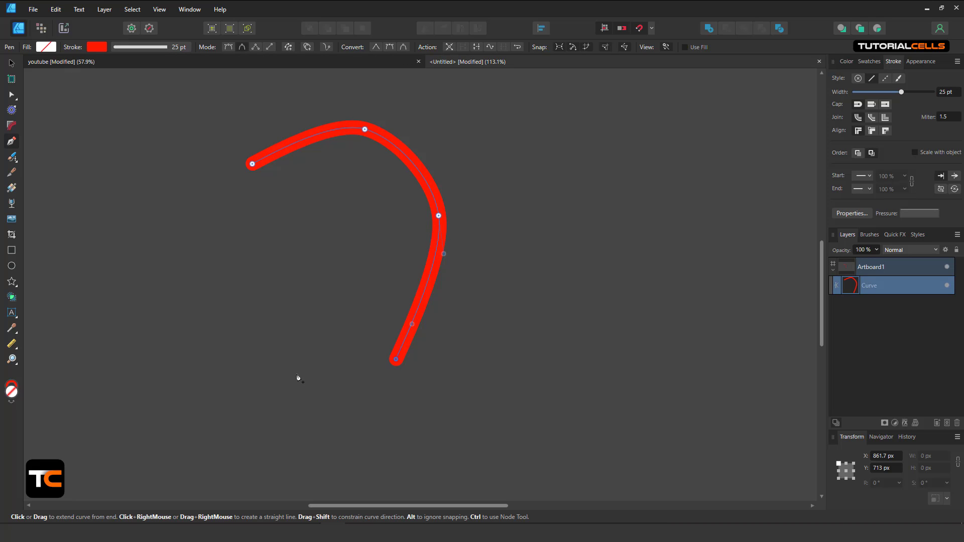
pyautogui.press('Escape')
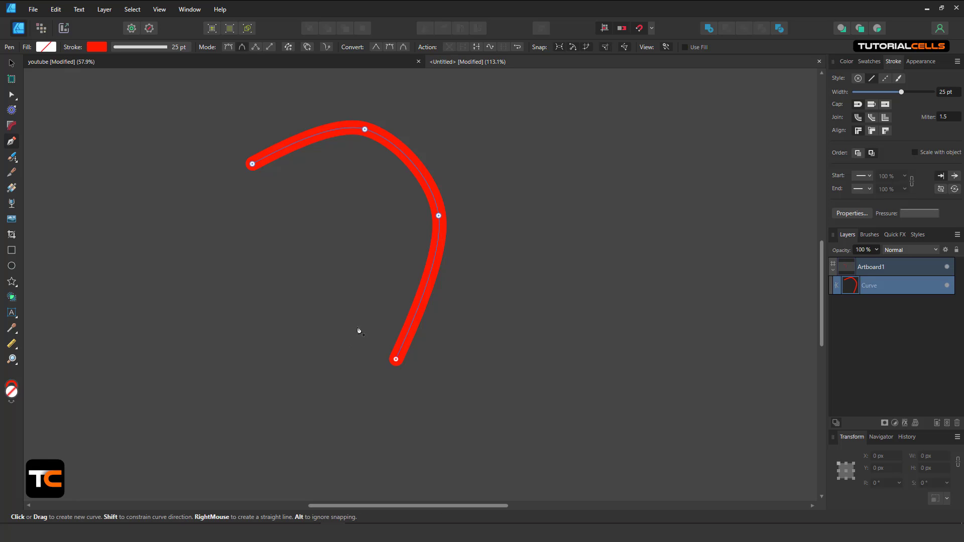
pyautogui.scroll(1, 396, 304)
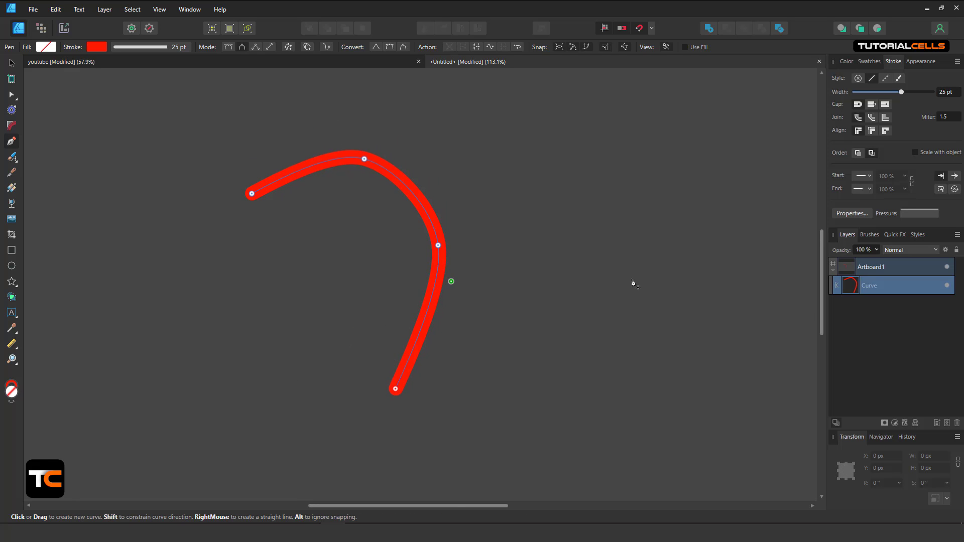
pyautogui.press('Delete')
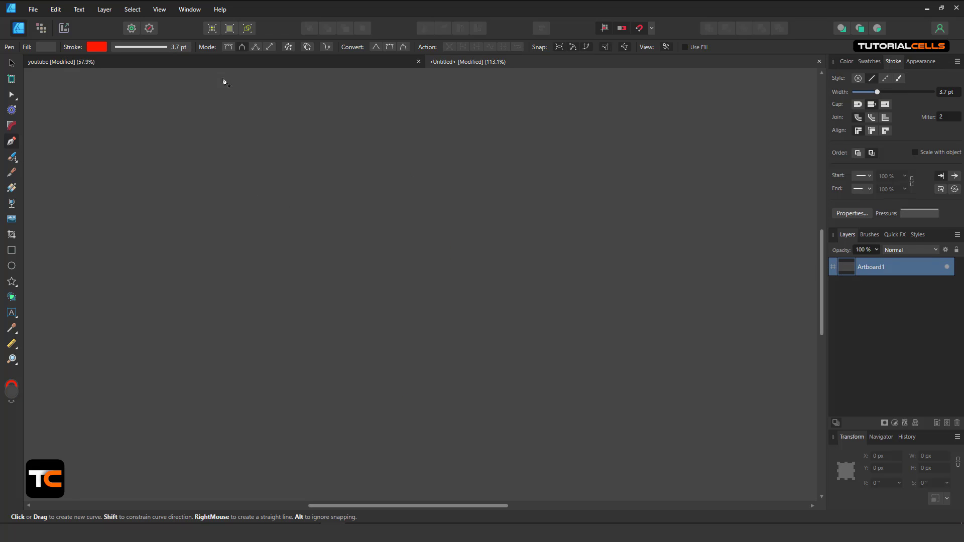
# Step: Draw an open three-node arch in Pen mode, pulling out handles at its peak and end node
pyautogui.click(273, 267)
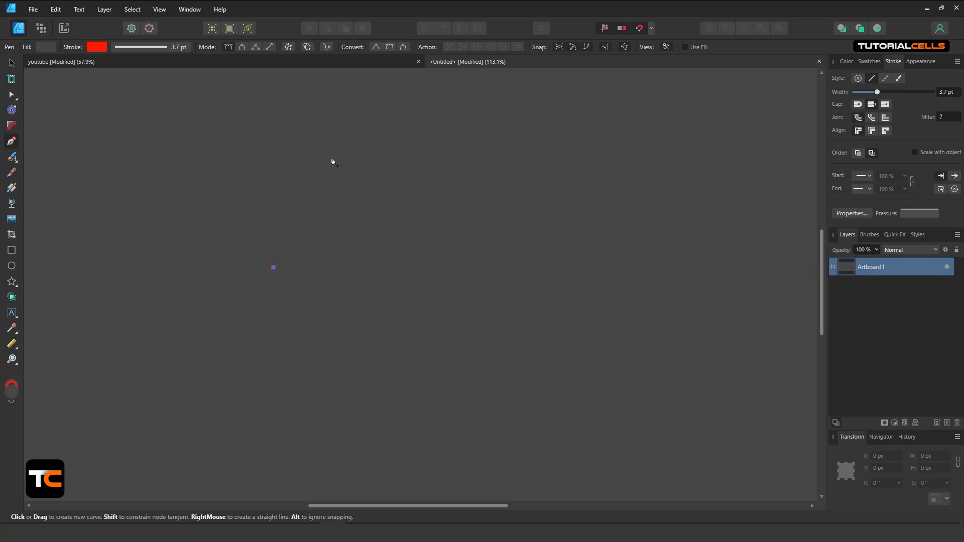
pyautogui.moveTo(332, 158); pyautogui.dragTo(377, 180)
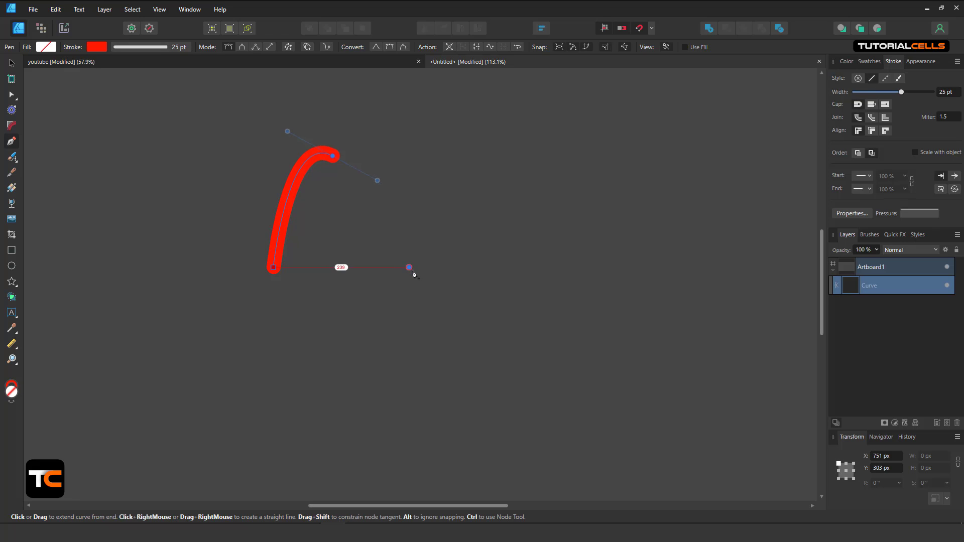
pyautogui.moveTo(409, 268); pyautogui.dragTo(417, 282)
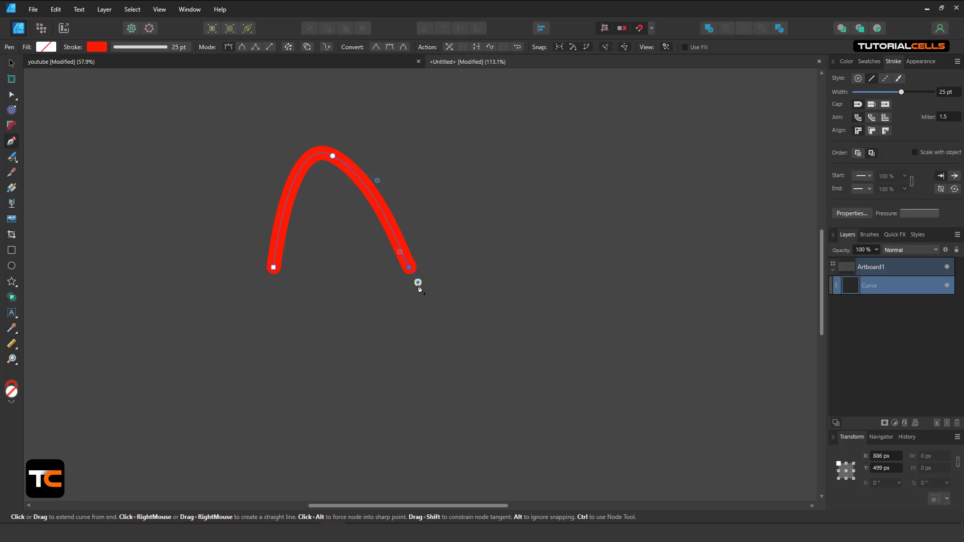
# Step: Deselect the arch and draw a second open three-node arch in smooth mode to its right
pyautogui.click(241, 49)
pyautogui.moveTo(472, 191); pyautogui.dragTo(332, 175)
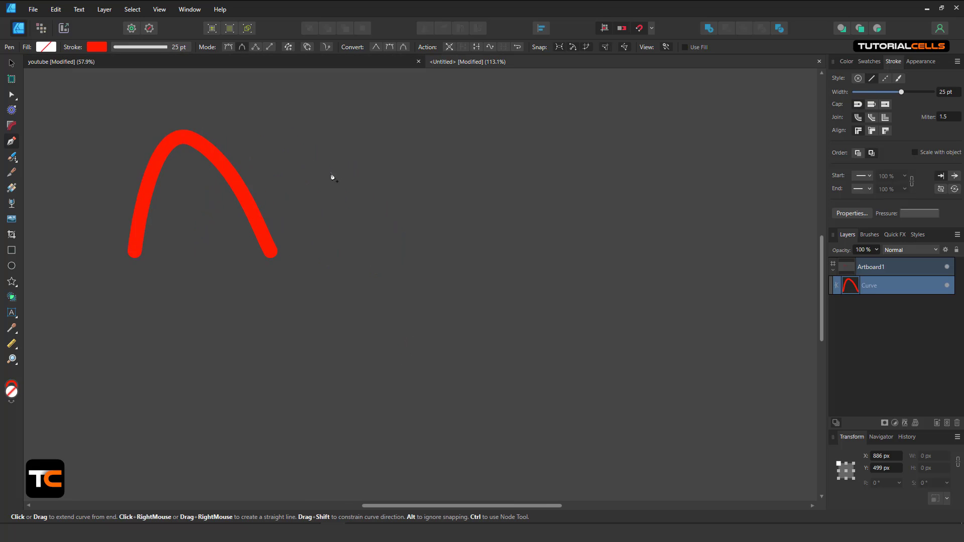
pyautogui.click(337, 258)
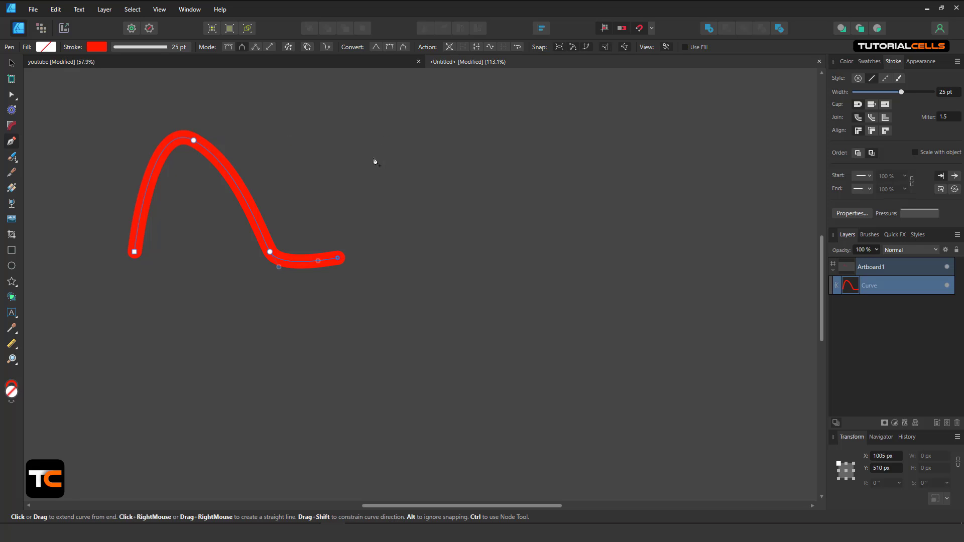
pyautogui.hotkey('ctrl', 'z')
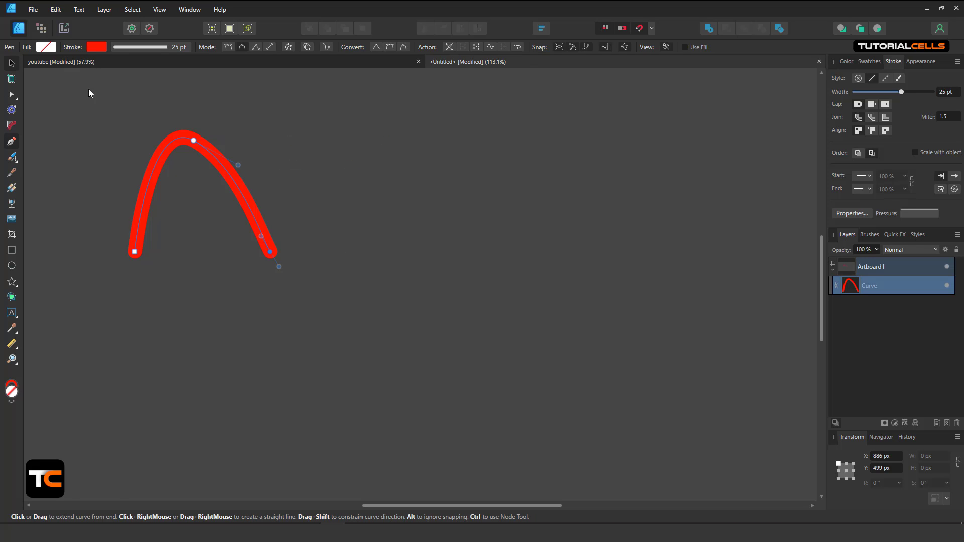
pyautogui.press('v')
pyautogui.click(77, 132)
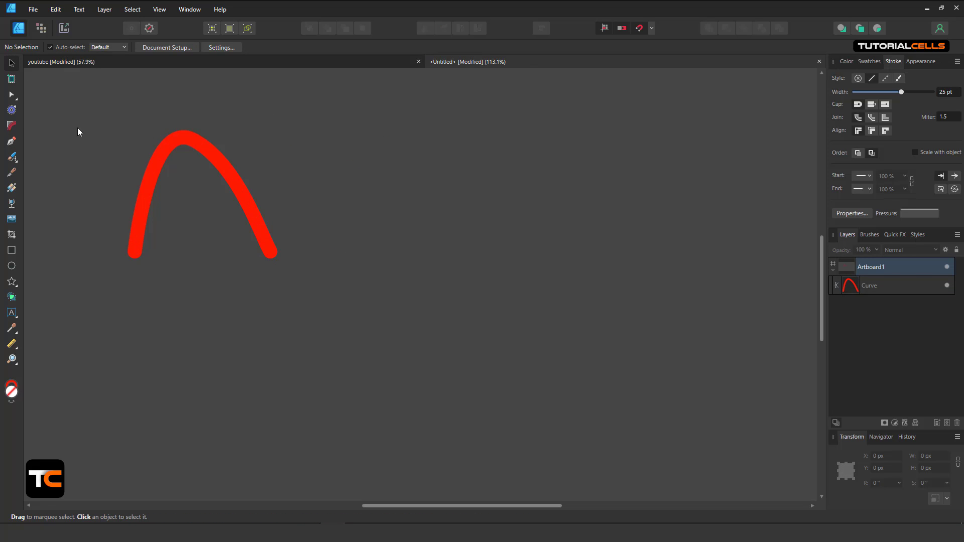
pyautogui.click(10, 140)
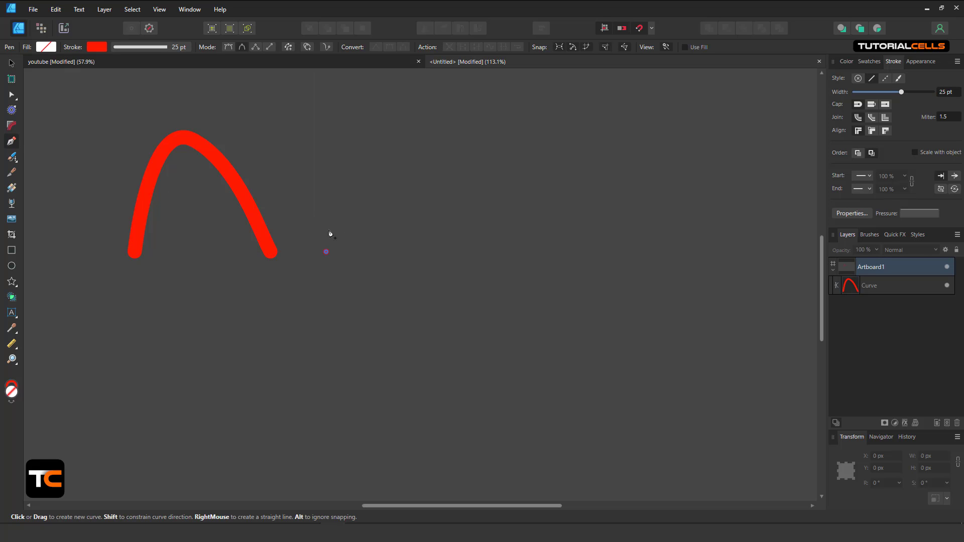
pyautogui.click(385, 137)
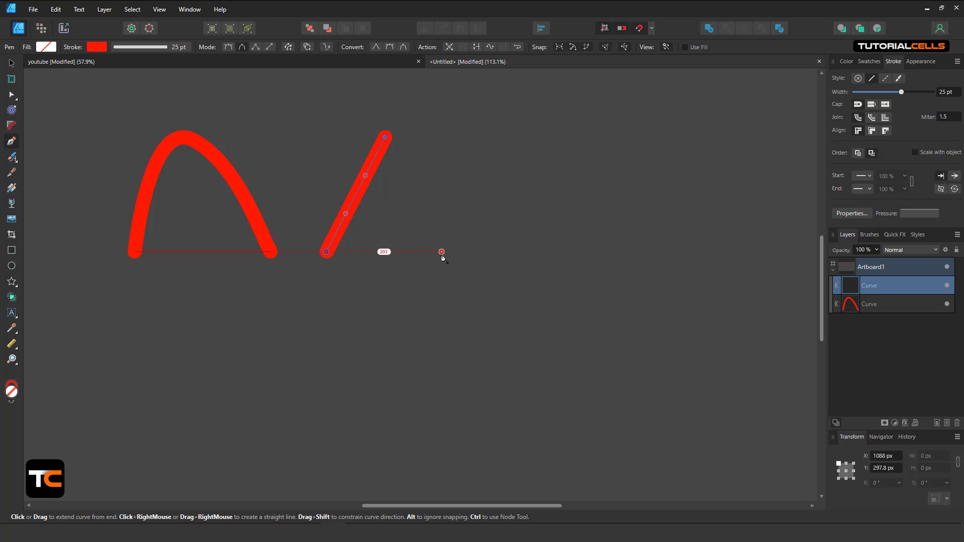
pyautogui.click(441, 252)
# Step: Adjust the end node of the smooth-mode arch and of the Pen-mode arch with the Node tool
pyautogui.click(12, 95)
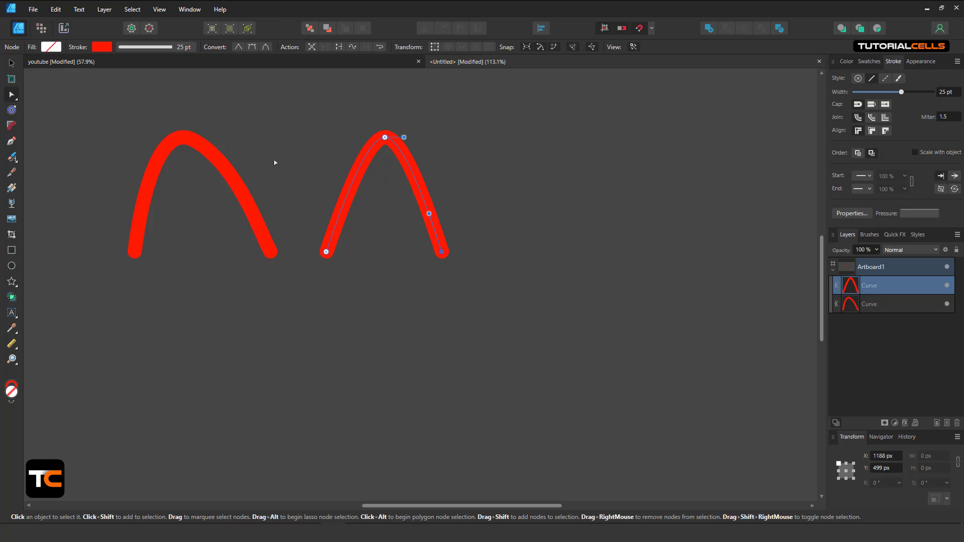
pyautogui.moveTo(441, 251); pyautogui.dragTo(473, 246)
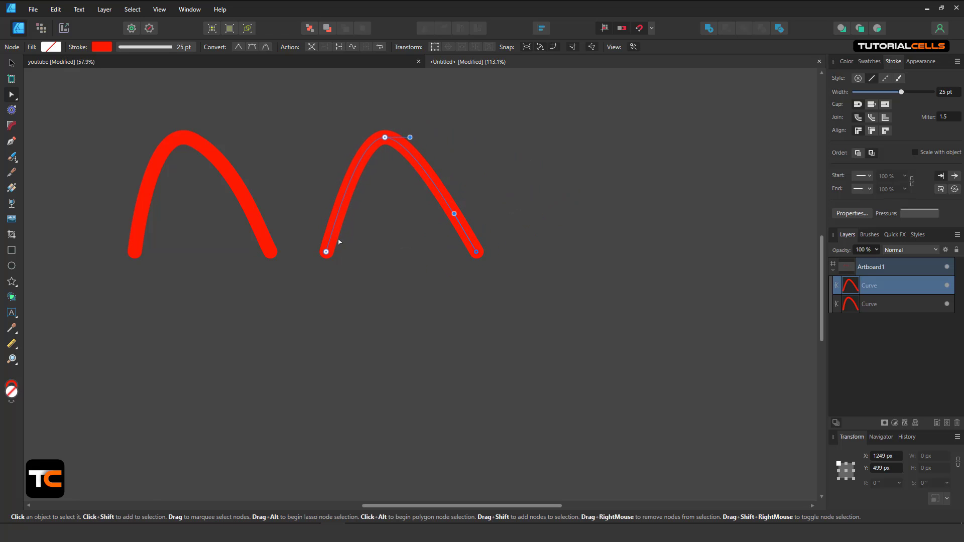
pyautogui.moveTo(481, 256); pyautogui.dragTo(451, 251)
pyautogui.click(246, 222)
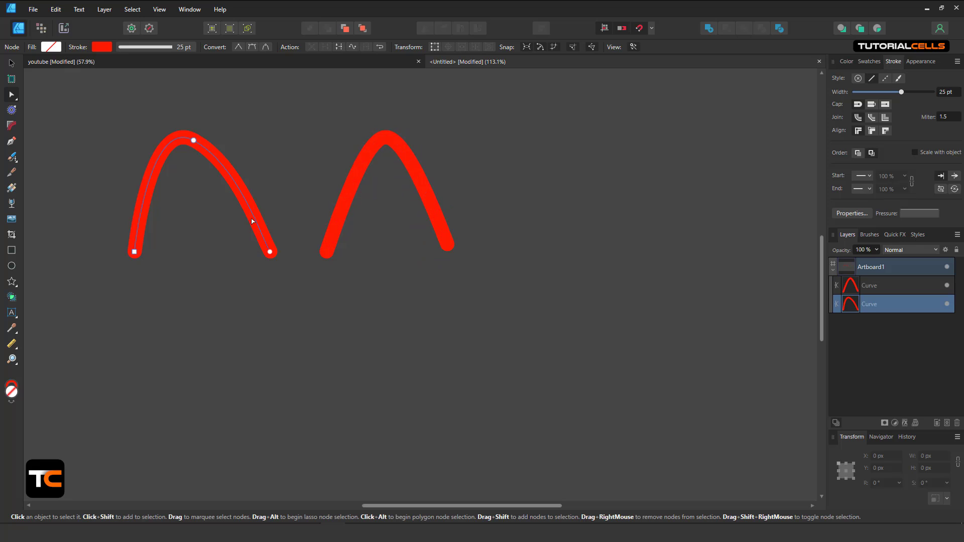
pyautogui.moveTo(271, 255)
pyautogui.mouseDown()
pyautogui.moveTo(264, 236)
pyautogui.moveTo(296, 156)
pyautogui.moveTo(249, 256)
pyautogui.moveTo(181, 272)
pyautogui.moveTo(279, 157)
pyautogui.moveTo(281, 255)
pyautogui.moveTo(269, 247)
pyautogui.mouseUp()
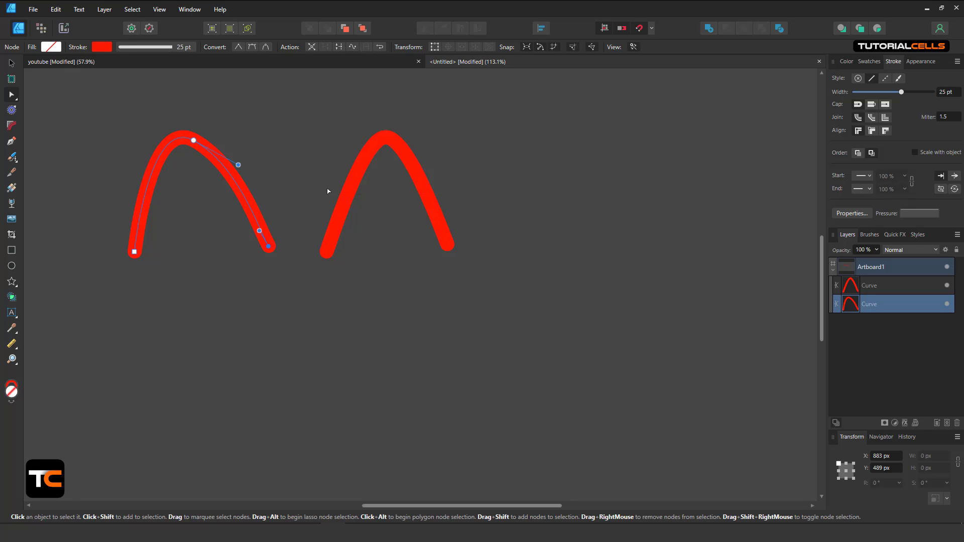
# Step: Shift the Pen-mode arch's peak node slightly and level its handles horizontally, lengthening the right one for a rounder top
pyautogui.moveTo(194, 142)
pyautogui.mouseDown()
pyautogui.moveTo(190, 131)
pyautogui.moveTo(196, 138)
pyautogui.mouseUp()
pyautogui.moveTo(151, 114); pyautogui.dragTo(139, 137)
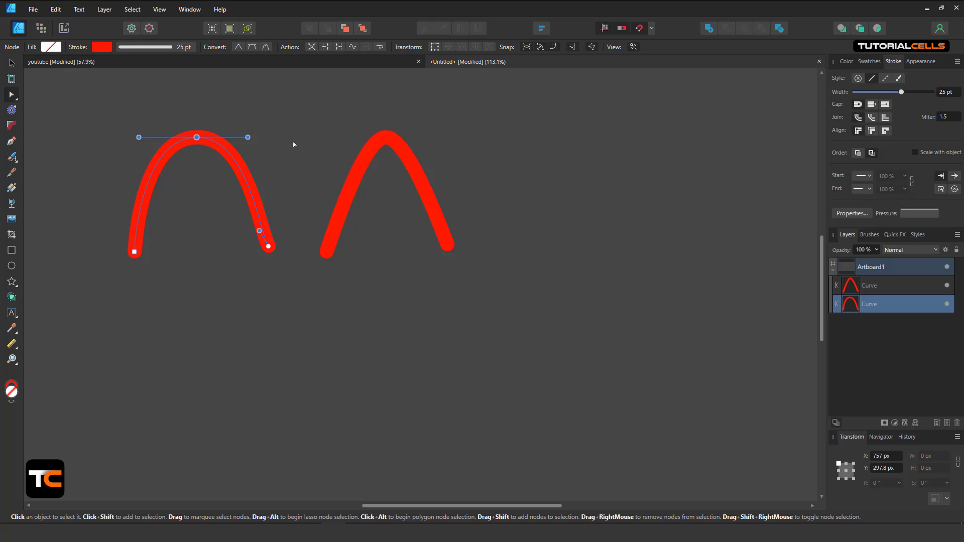
pyautogui.moveTo(247, 137); pyautogui.dragTo(258, 137)
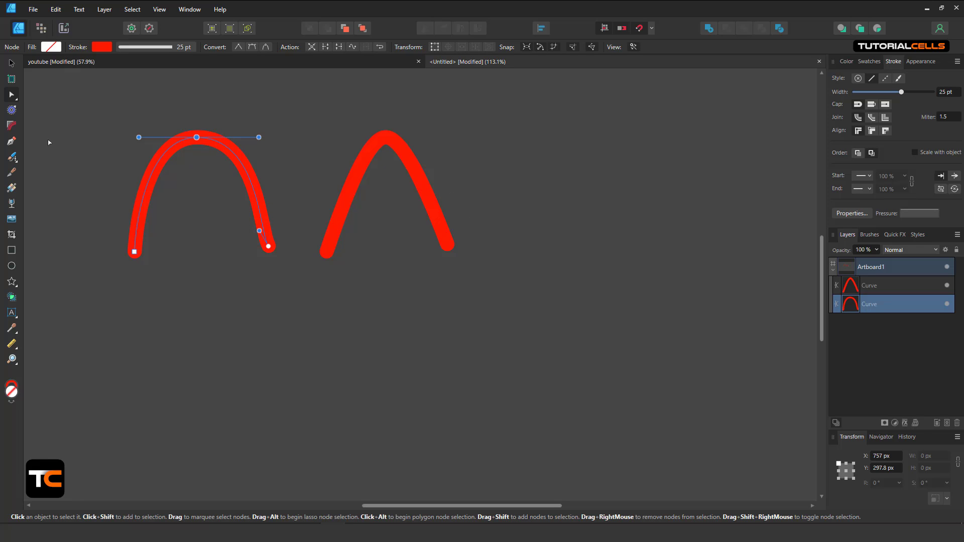
# Step: Return to the Pen tool, select both arches, and delete them
pyautogui.click(12, 143)
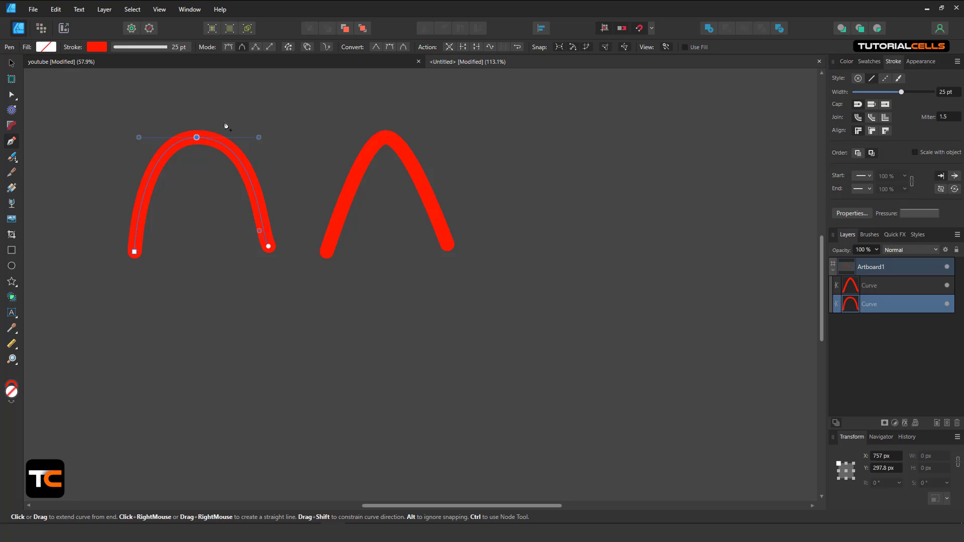
pyautogui.keyDown('shift'); pyautogui.click(865, 285); pyautogui.keyUp('shift')
pyautogui.press('Delete')
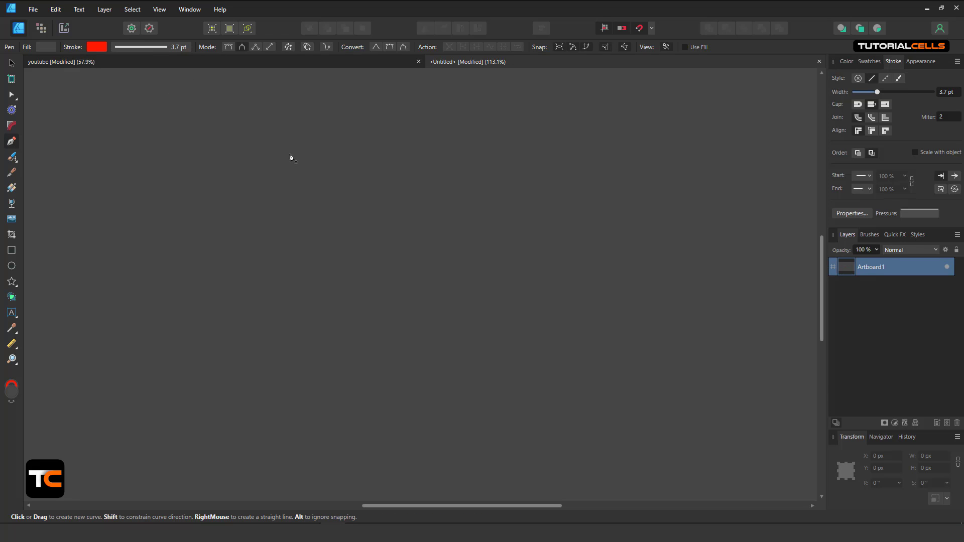
# Step: Draw a closed five-node rounded shape in smooth mode, ending on its starting node
pyautogui.click(432, 139)
pyautogui.moveTo(432, 274); pyautogui.dragTo(424, 314)
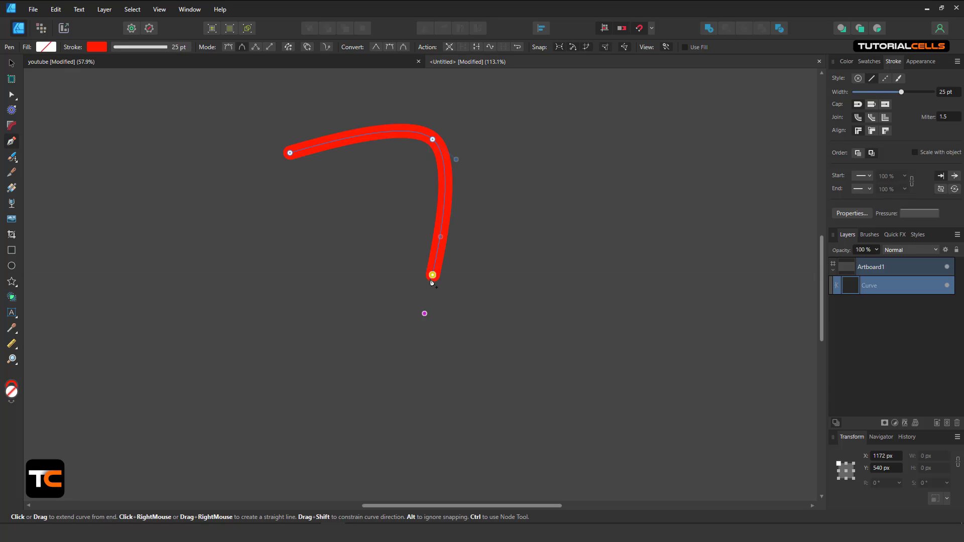
pyautogui.click(336, 321)
pyautogui.click(269, 251)
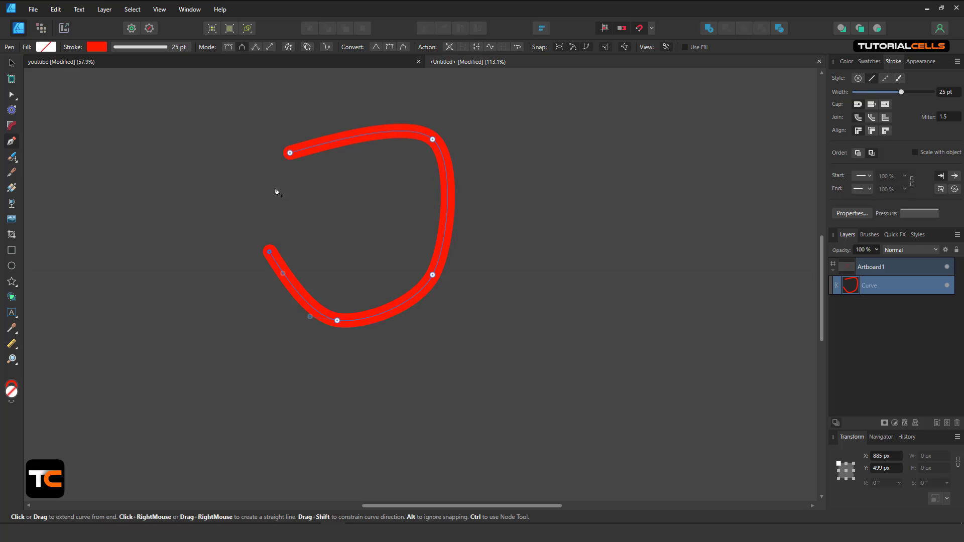
pyautogui.click(290, 152)
pyautogui.moveTo(400, 213); pyautogui.dragTo(292, 248)
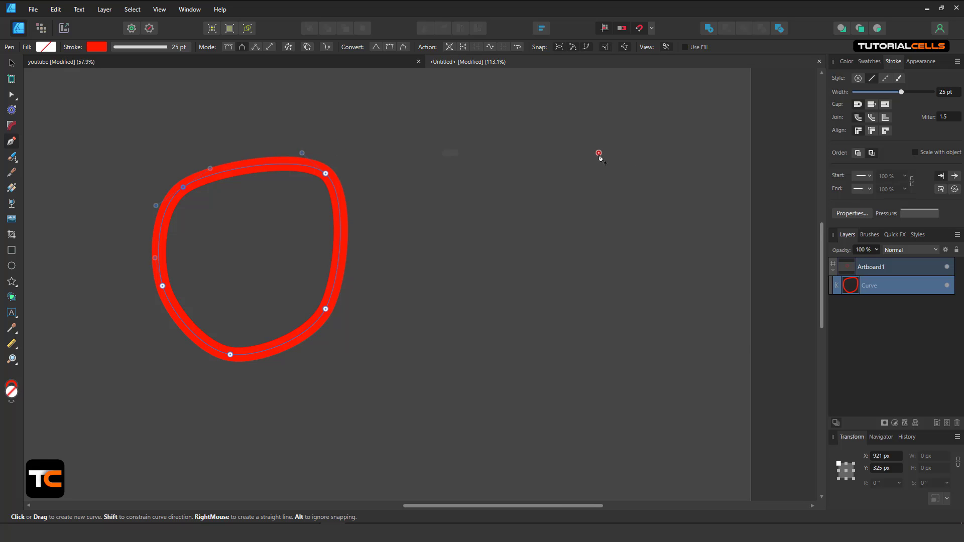
# Step: Draw a separate open three-node curve in smooth mode to the right of the closed shape
pyautogui.click(598, 152)
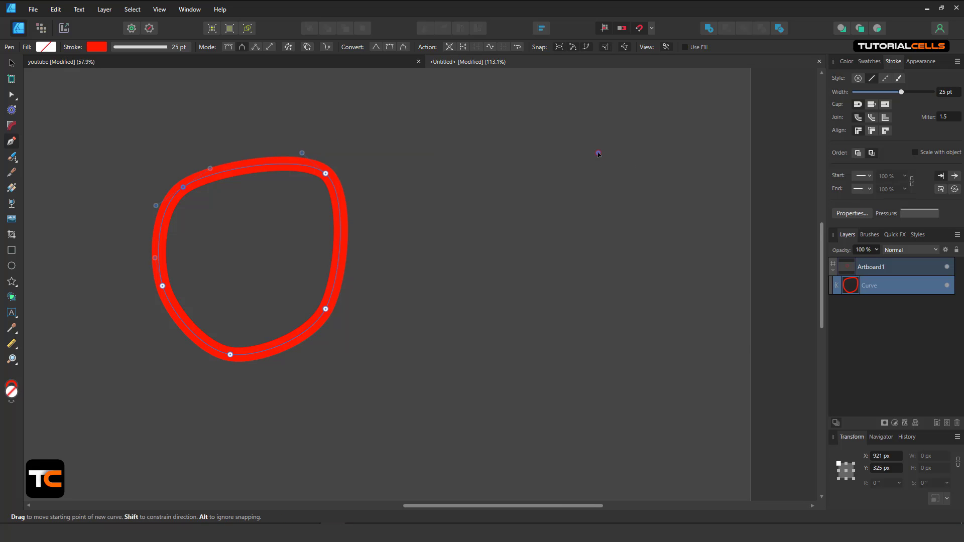
pyautogui.click(494, 148)
pyautogui.click(401, 164)
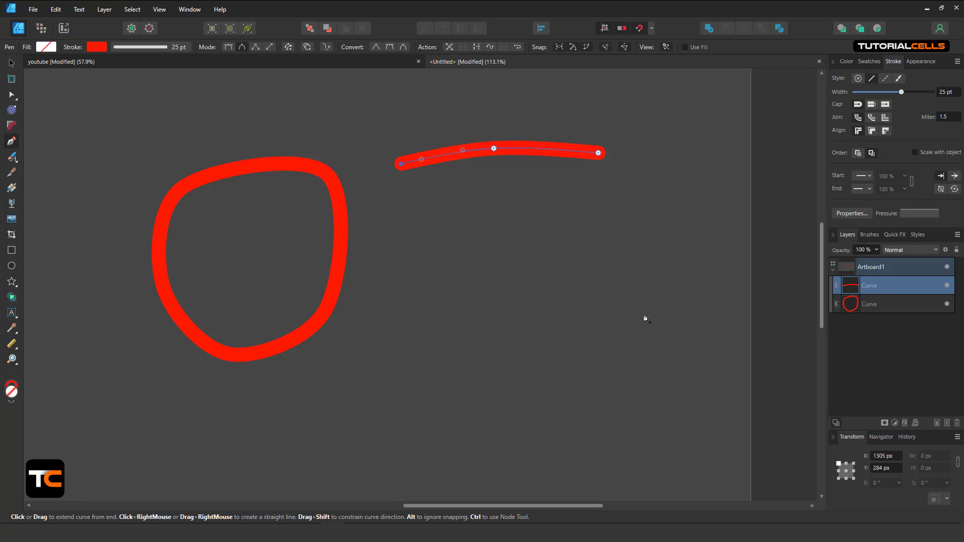
# Step: Delete the open curve, keeping the closed shape on the artboard
pyautogui.press('Delete')
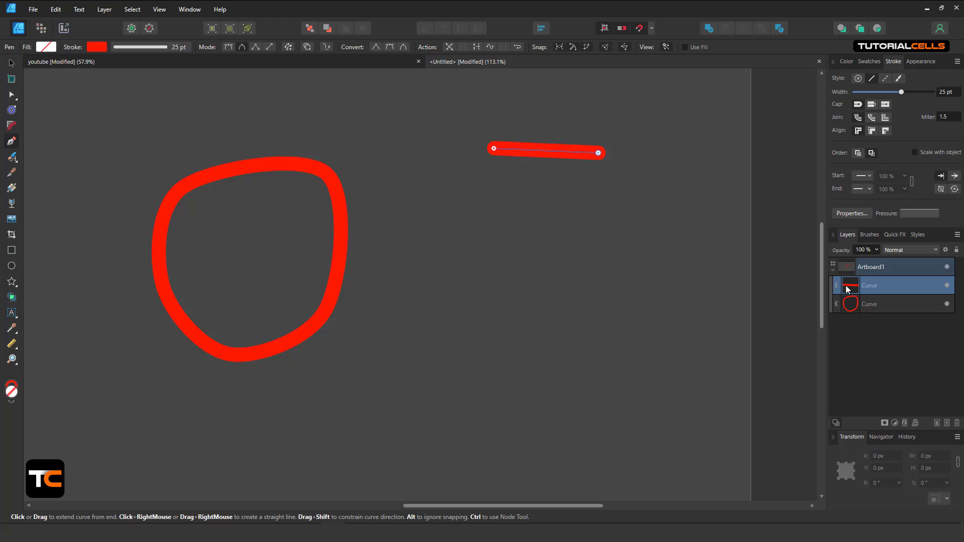
pyautogui.doubleClick(872, 285)
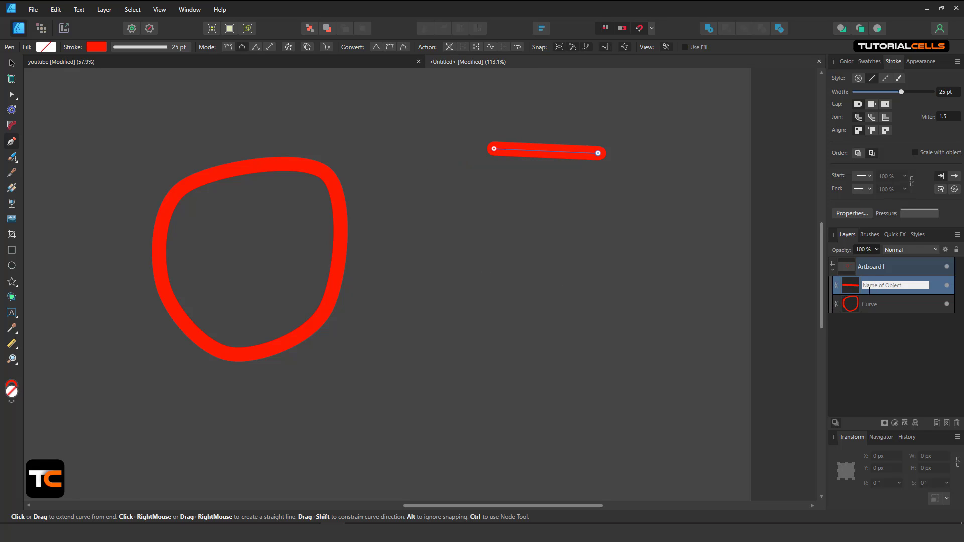
pyautogui.click(12, 63)
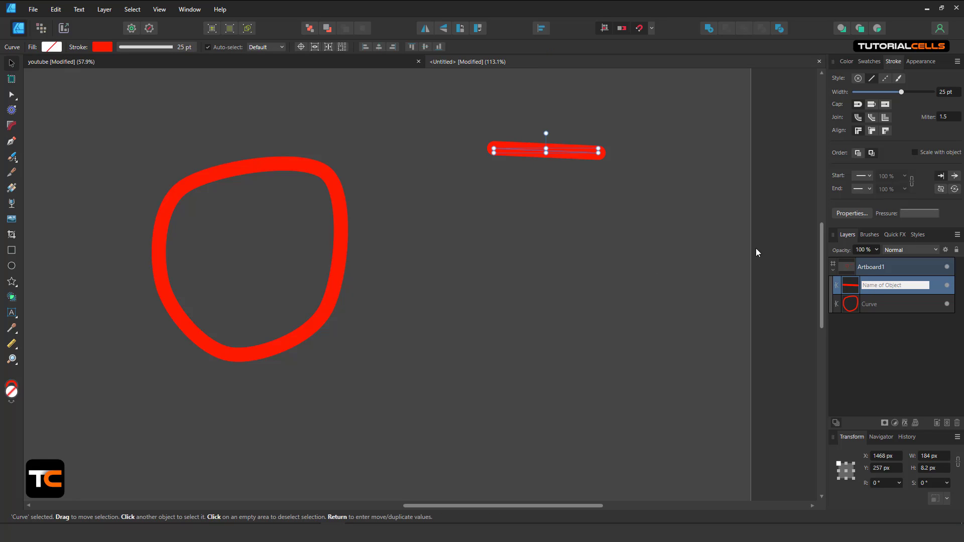
pyautogui.click(856, 287)
pyautogui.press('Delete')
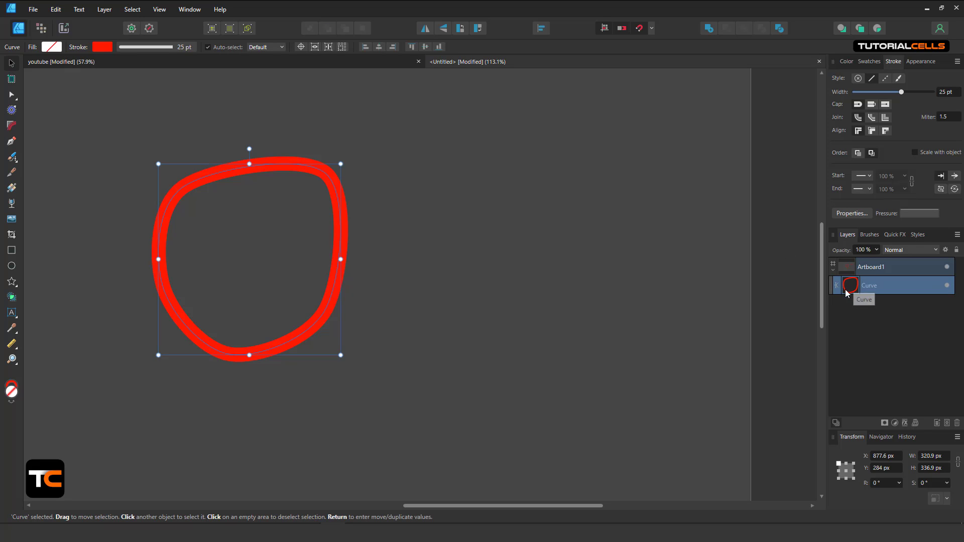
# Step: Turn on preserving the selection for new curves, and draw an open four-node curve ending on the closed shape's upper-right node
pyautogui.click(11, 142)
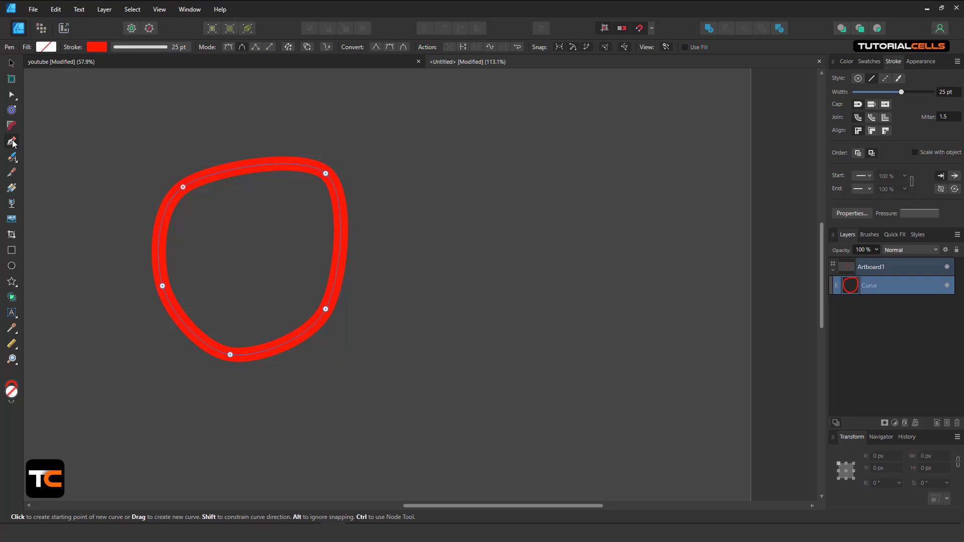
pyautogui.click(289, 48)
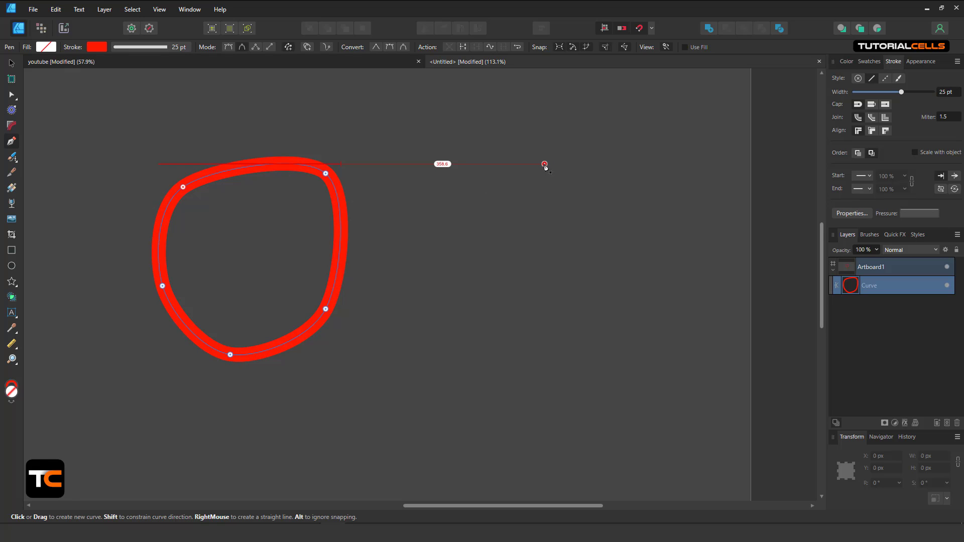
pyautogui.click(544, 164)
pyautogui.click(447, 164)
pyautogui.click(396, 199)
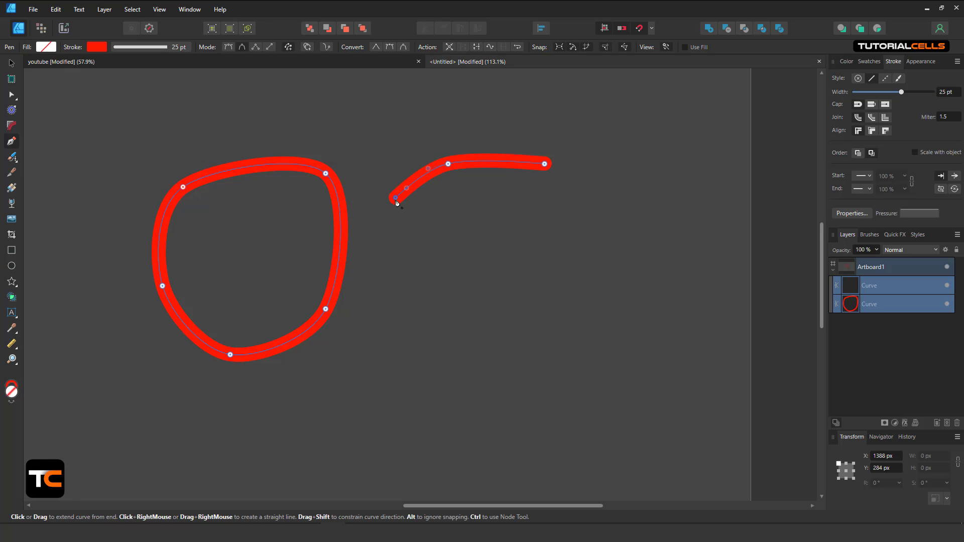
pyautogui.moveTo(396, 200); pyautogui.dragTo(390, 213)
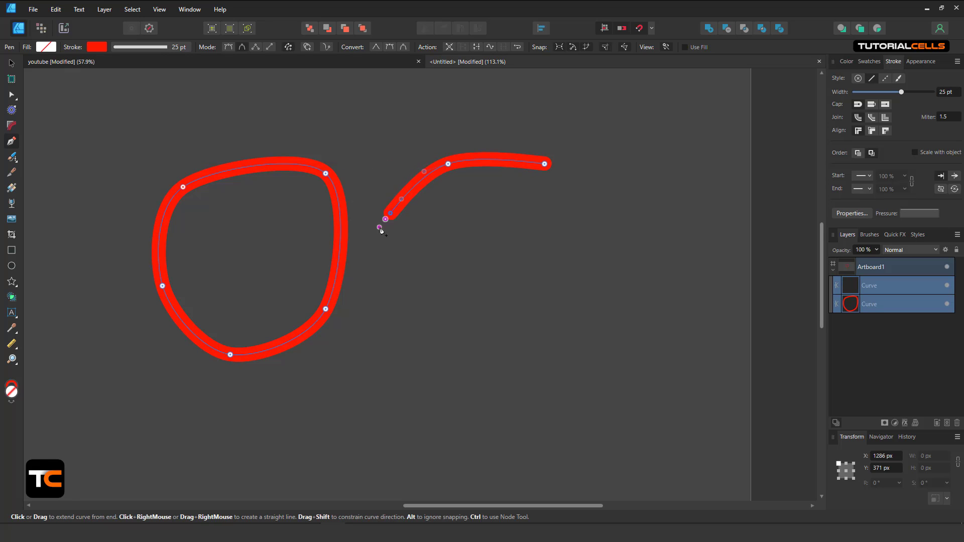
pyautogui.click(326, 174)
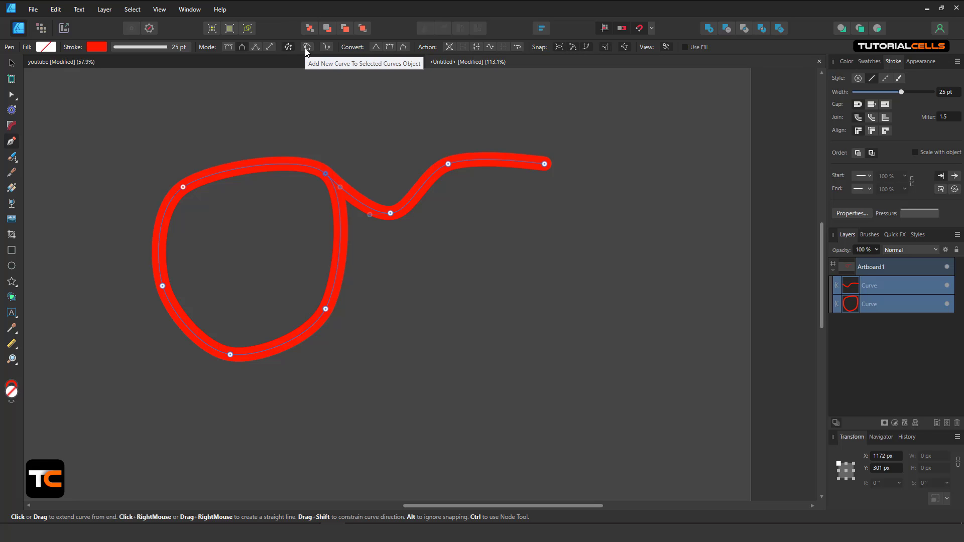
# Step: Delete the open curve and then the closed shape to clear the artboard
pyautogui.click(858, 287)
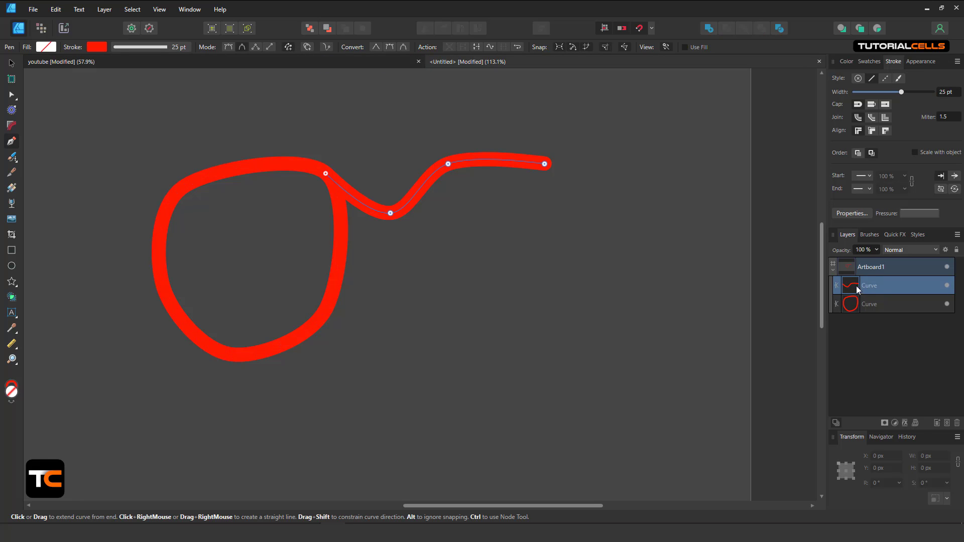
pyautogui.press('Delete')
pyautogui.press('Delete')
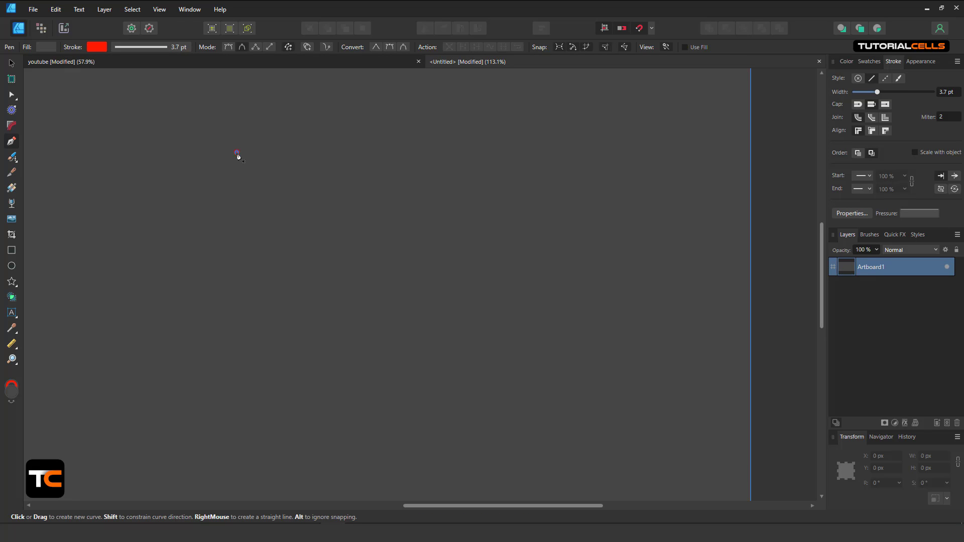
# Step: Draw an open path of two straight segments forming a sharp zigzag in line mode
pyautogui.click(269, 46)
pyautogui.click(372, 146)
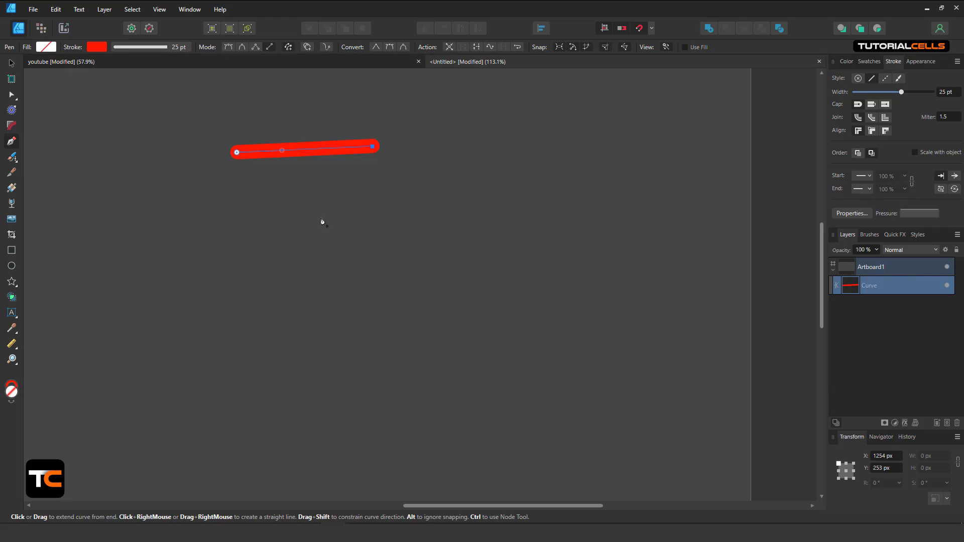
pyautogui.click(265, 235)
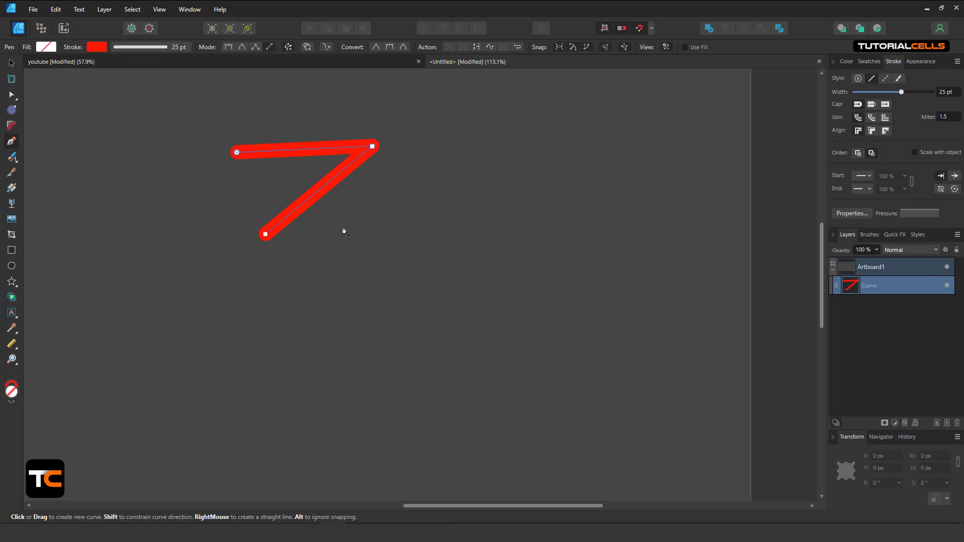
# Step: Deselect the zigzag, draw a separate straight line below it, and undo that line
pyautogui.press('Escape')
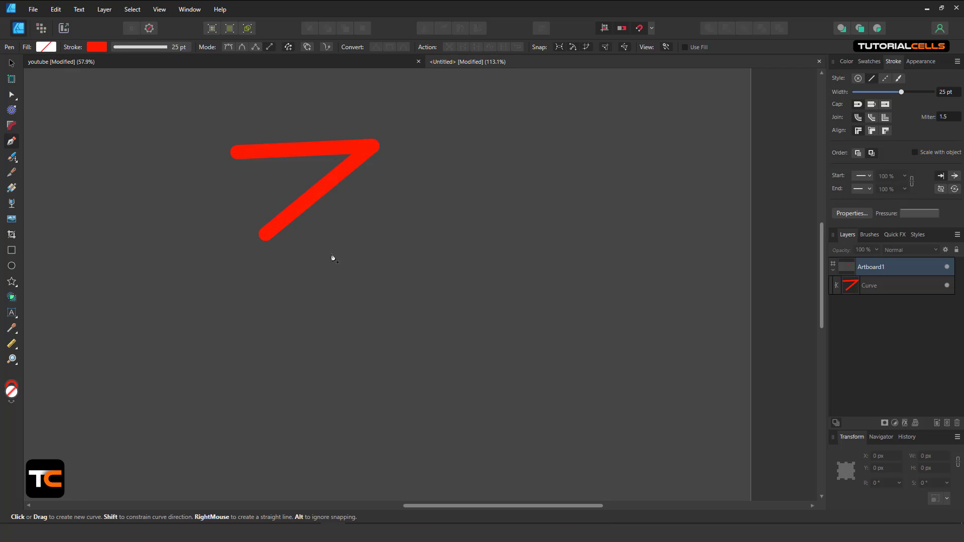
pyautogui.click(447, 234)
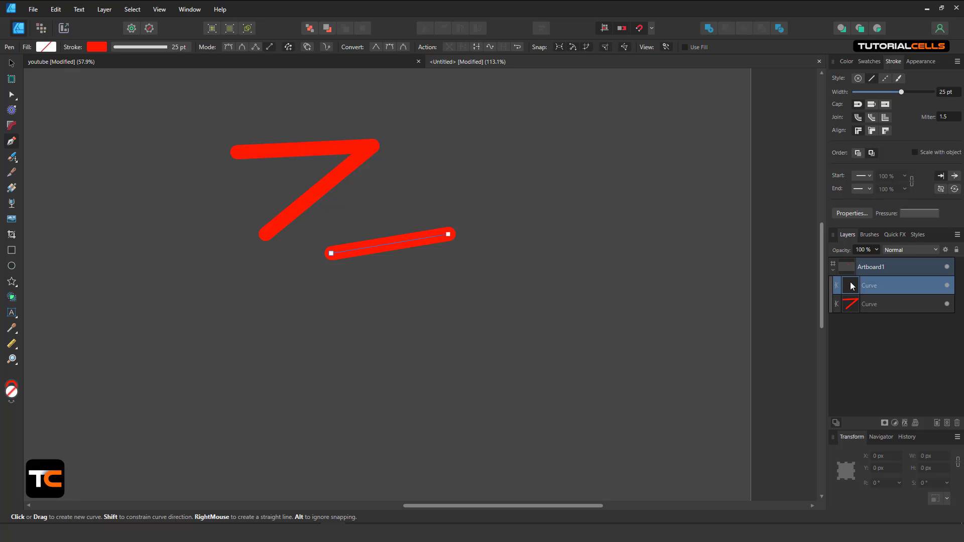
pyautogui.hotkey('ctrl', 'z')
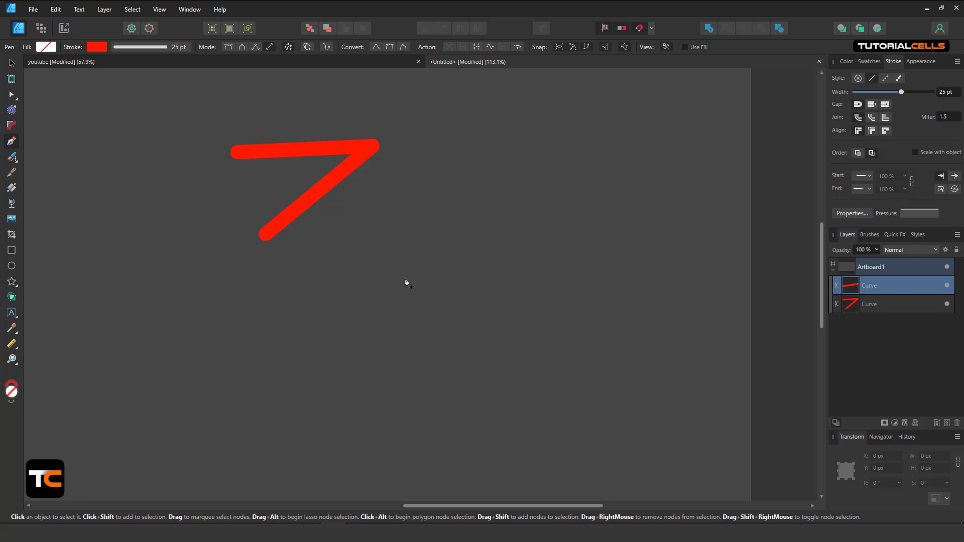
# Step: With the zigzag kept selected, draw two separate straight lines below and beside it
pyautogui.click(844, 286)
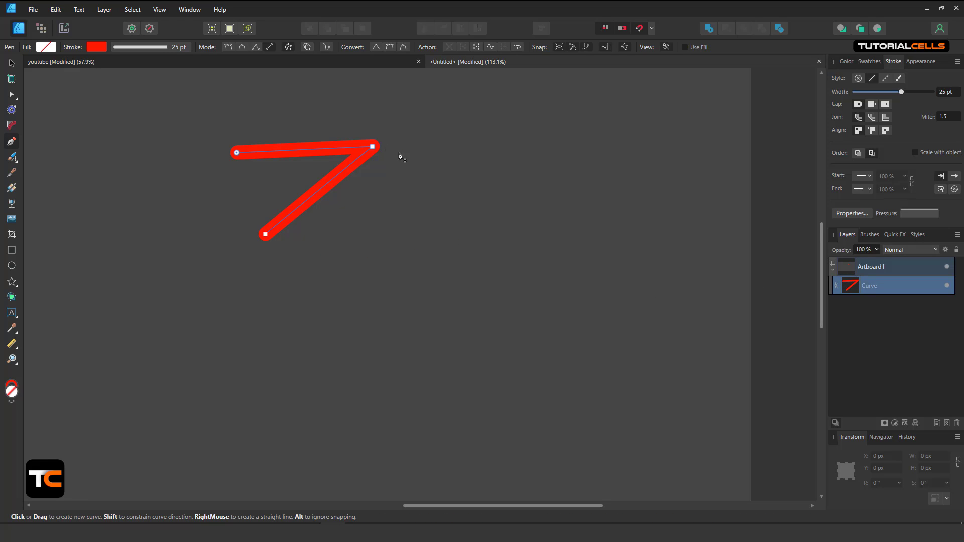
pyautogui.click(378, 264)
pyautogui.click(477, 199)
pyautogui.click(439, 303)
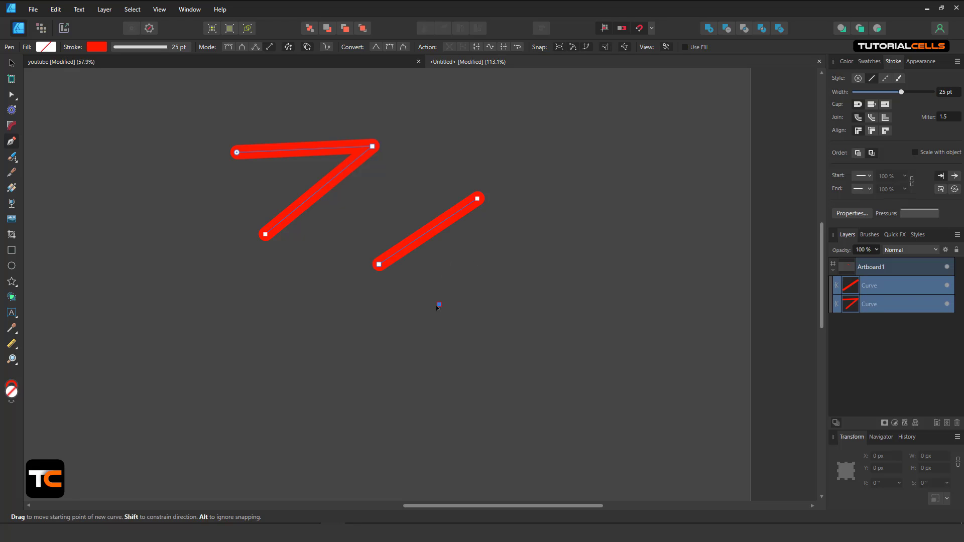
pyautogui.click(323, 341)
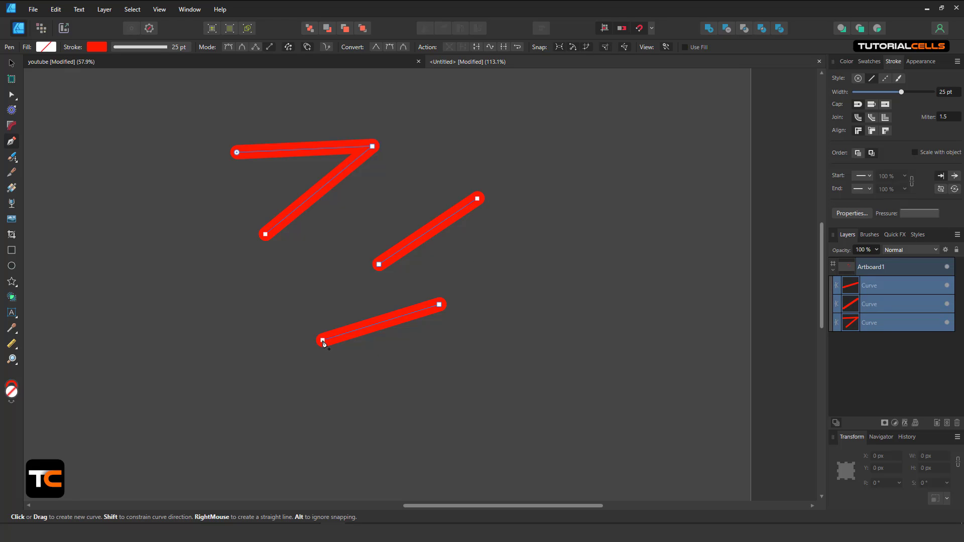
# Step: Delete all three selected curves from the artboard
pyautogui.click(304, 269)
pyautogui.press('Delete')
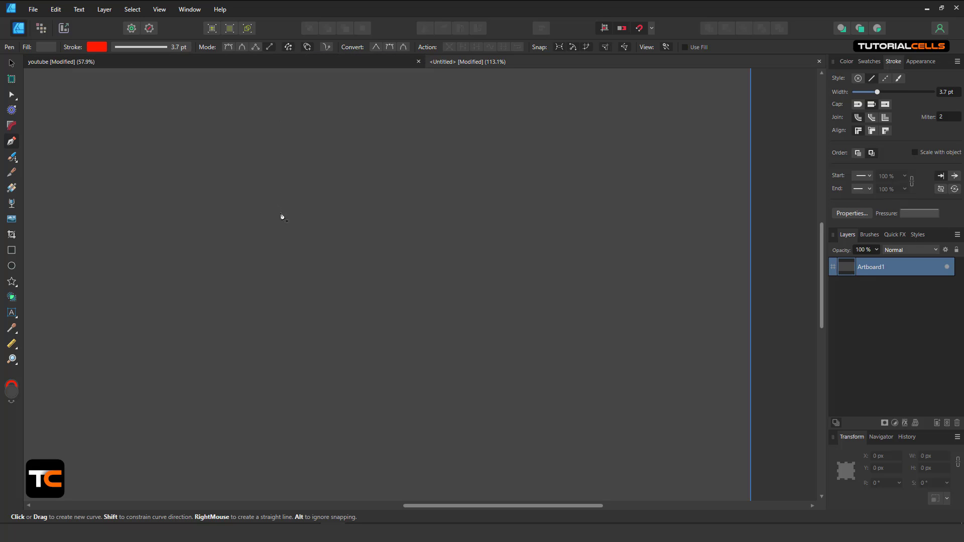
# Step: Draw a diagonal straight line, deselect and reselect it, and draw a second short line below its upper end
pyautogui.click(280, 212)
pyautogui.click(422, 148)
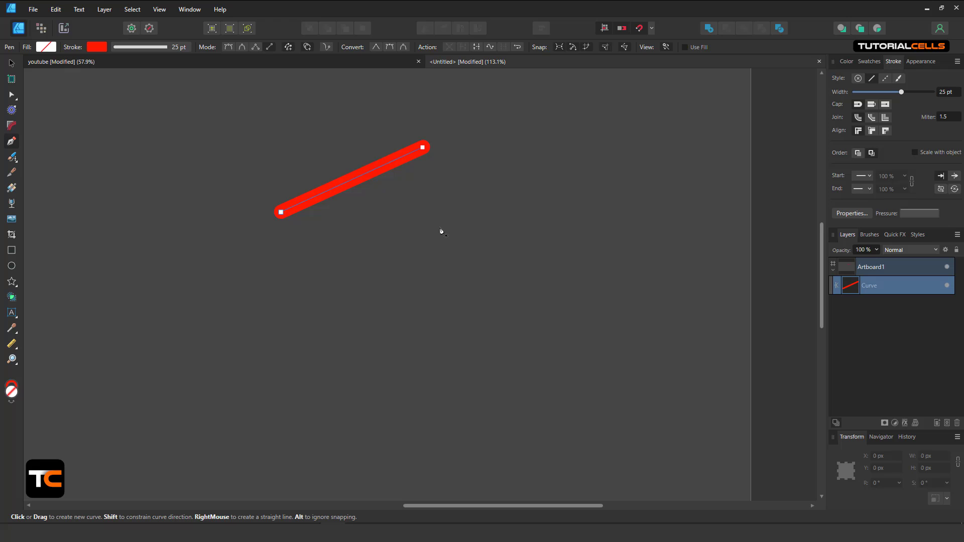
pyautogui.press('Escape')
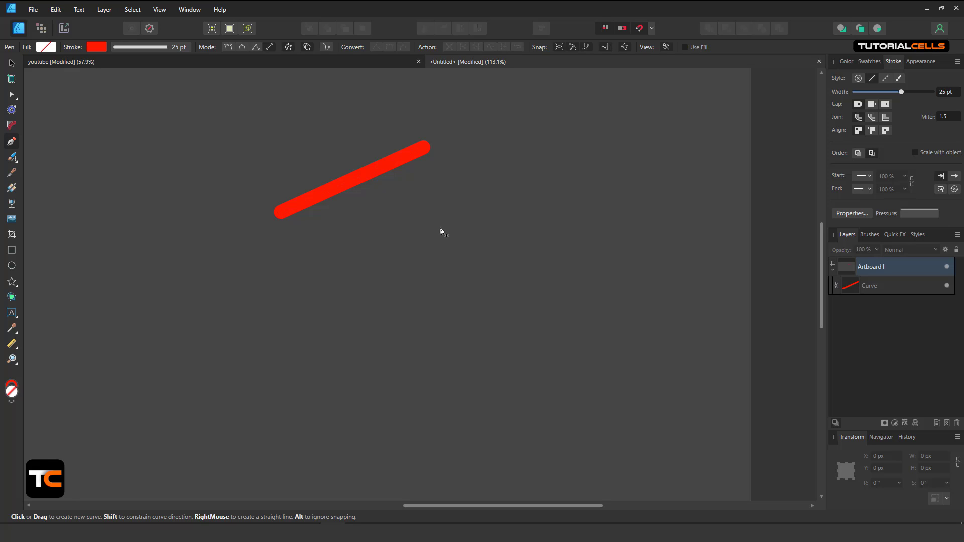
pyautogui.click(880, 284)
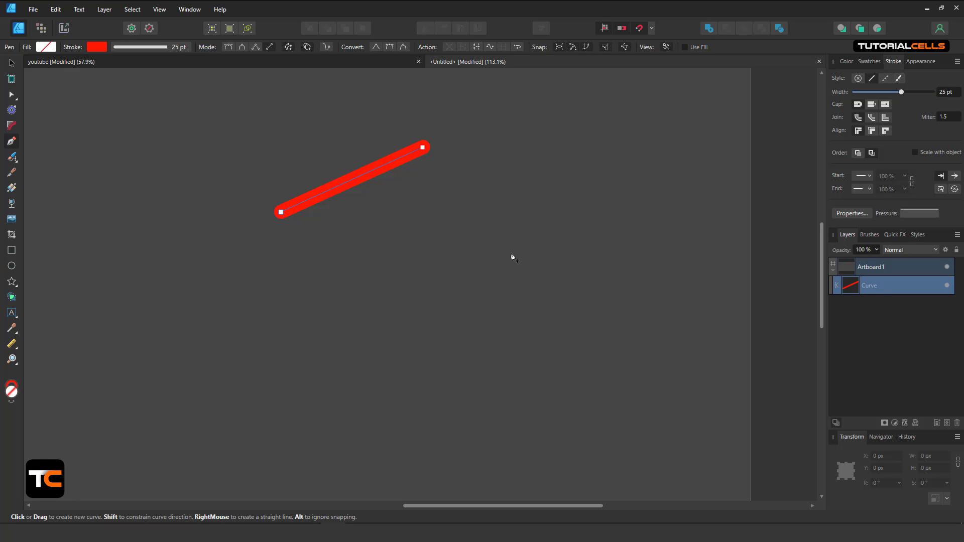
pyautogui.click(431, 179)
pyautogui.click(422, 239)
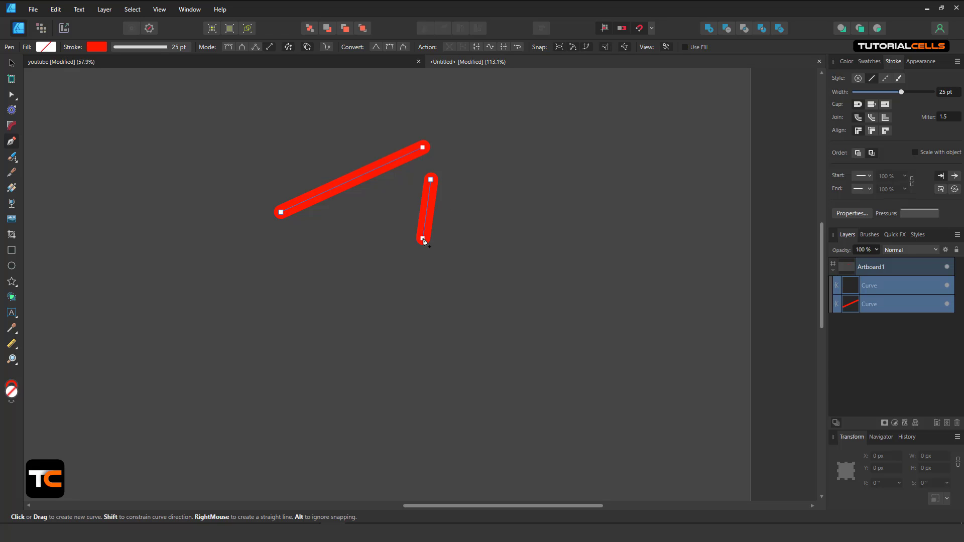
pyautogui.click(342, 253)
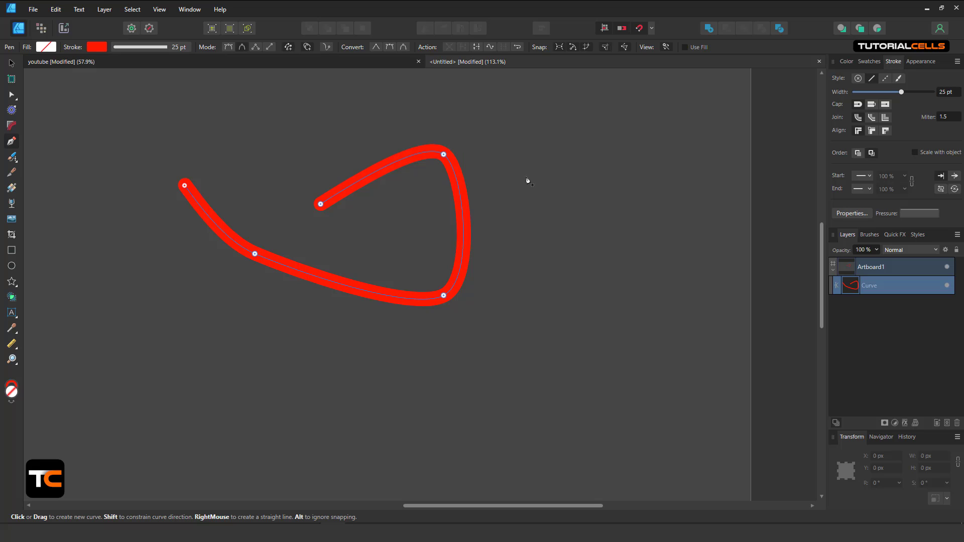
# Step: Draw a four-node smooth curve around the existing one, adding it to the selected curves object
pyautogui.click(517, 161)
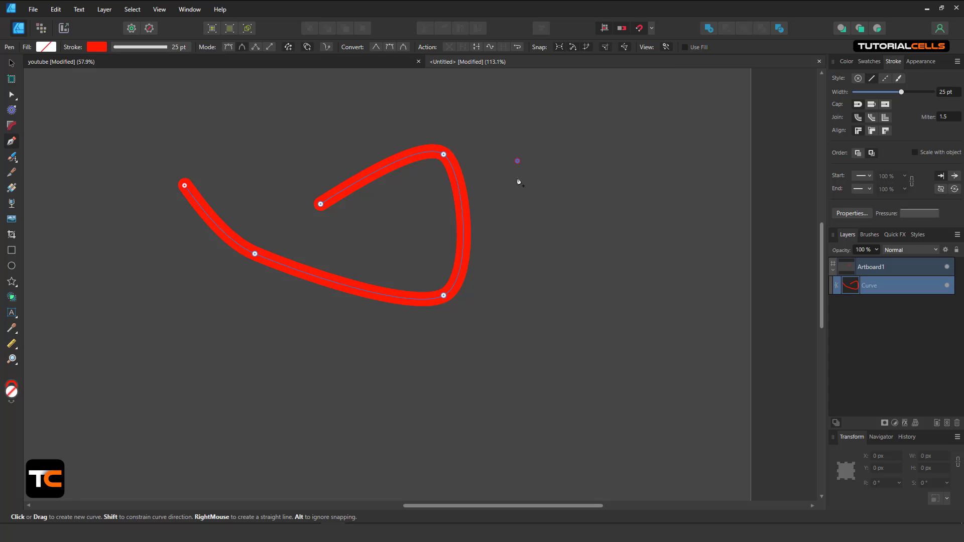
pyautogui.click(491, 323)
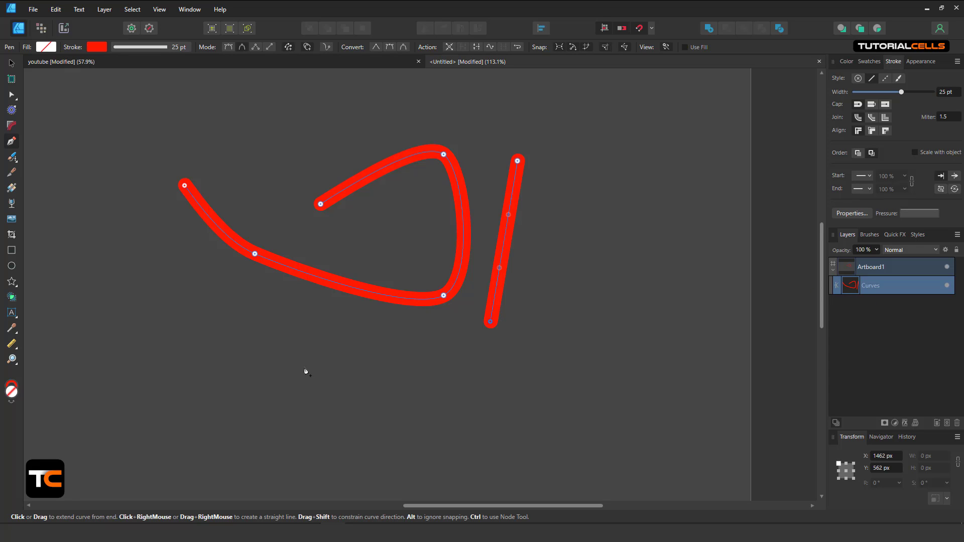
pyautogui.click(360, 356)
pyautogui.click(254, 309)
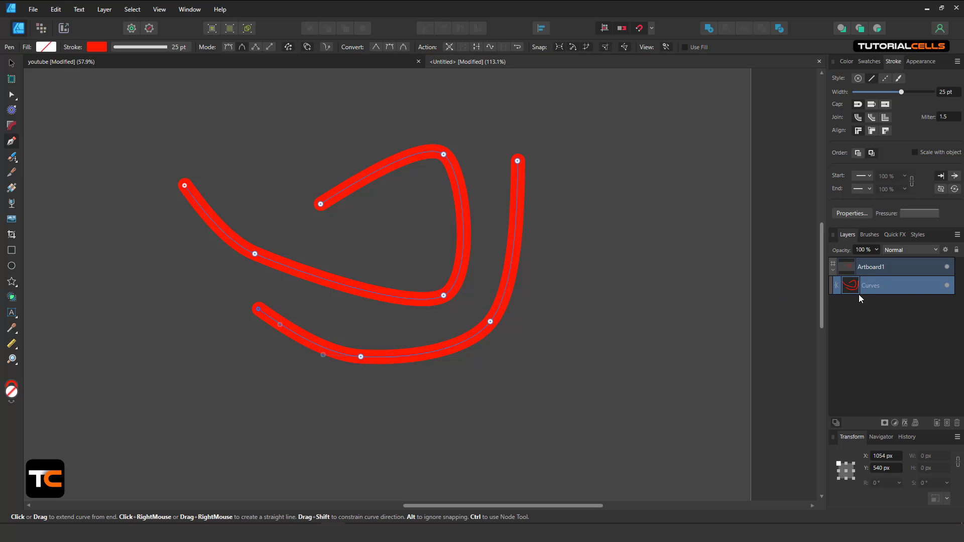
# Step: Delete the combined curves object, and turn on the Pen tool's rubber-band preview
pyautogui.click(12, 63)
pyautogui.press('Delete')
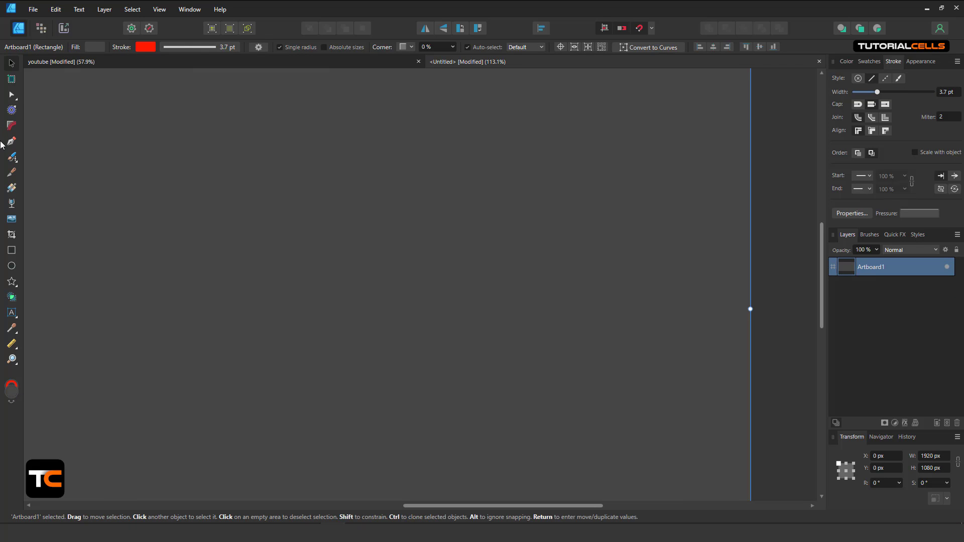
pyautogui.click(11, 141)
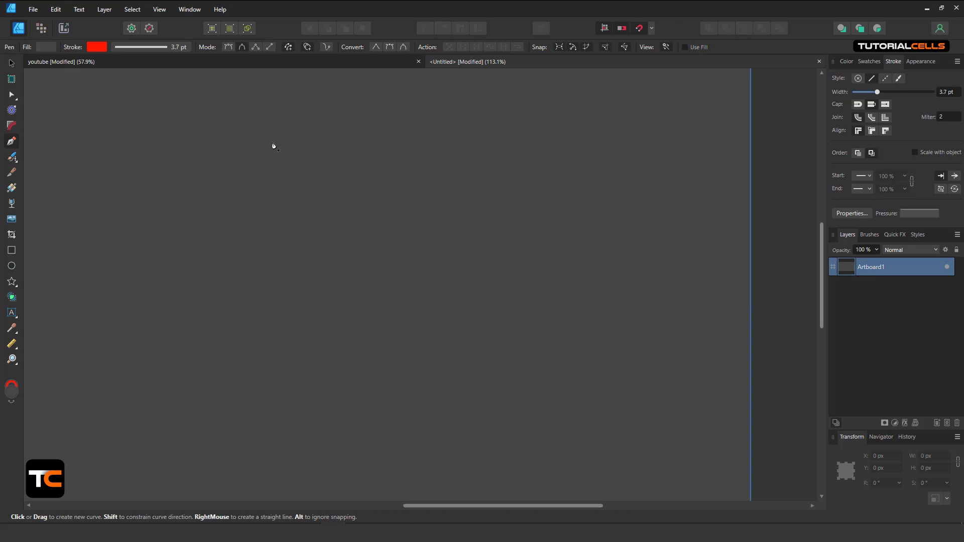
pyautogui.click(325, 47)
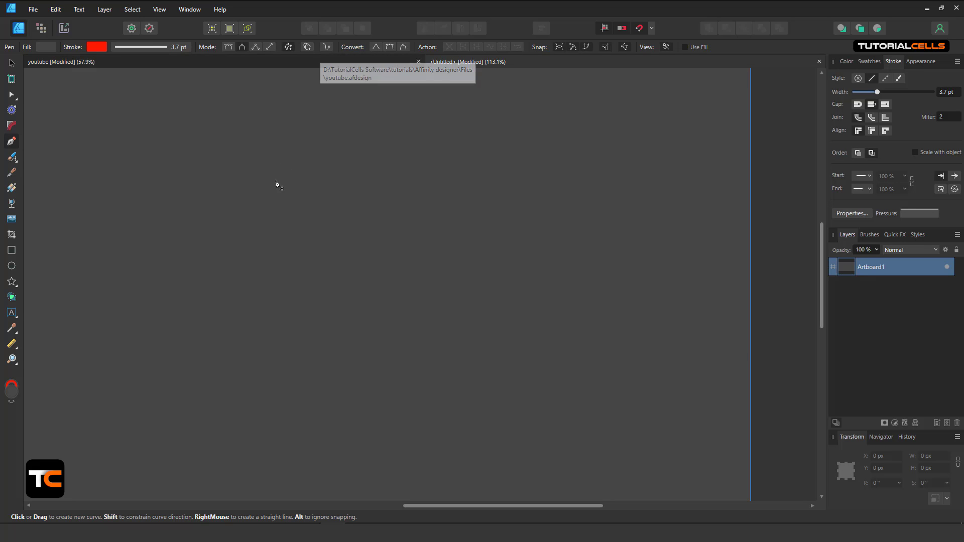
# Step: Draw an open, winding smooth curve of eight nodes, and finish it without closing the path
pyautogui.click(265, 209)
pyautogui.click(378, 145)
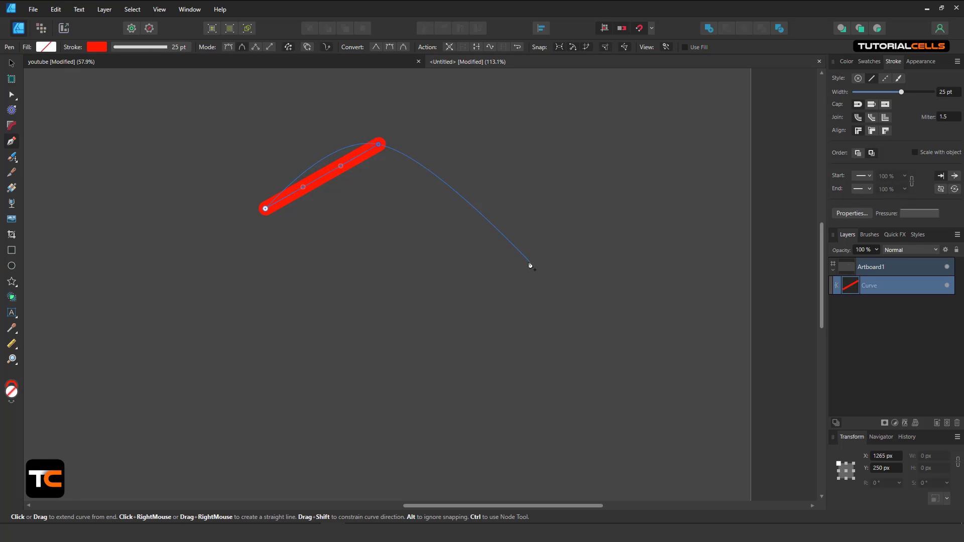
pyautogui.click(496, 267)
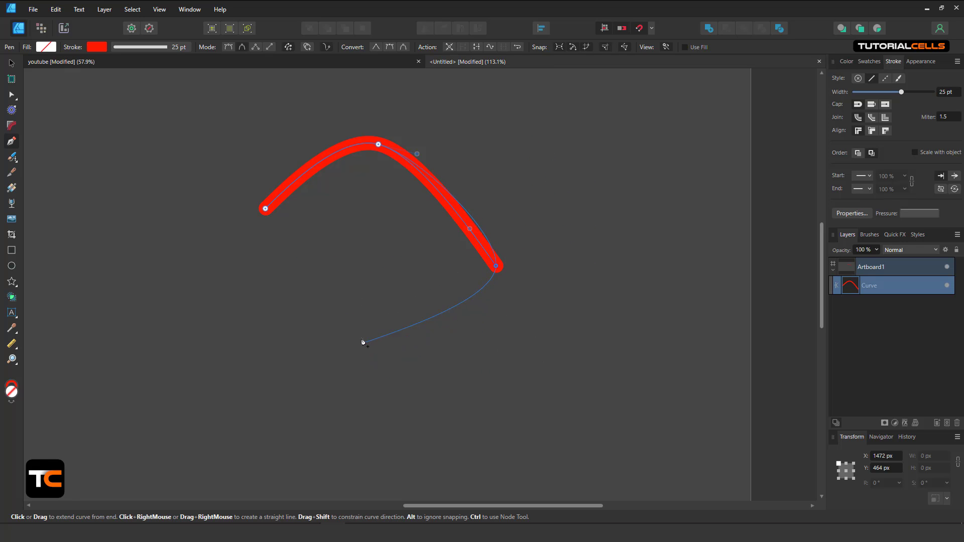
pyautogui.moveTo(389, 341); pyautogui.dragTo(392, 348)
pyautogui.click(374, 287)
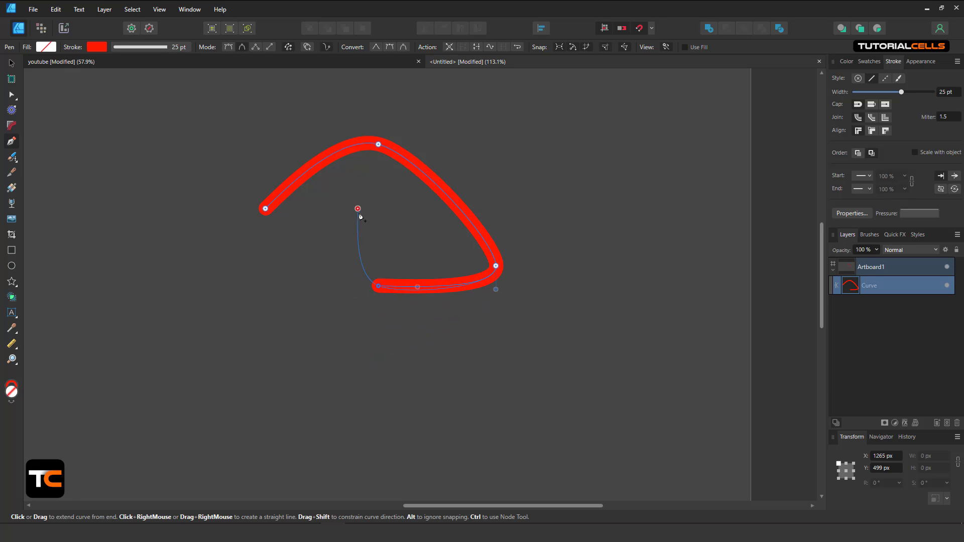
pyautogui.click(363, 212)
pyautogui.click(289, 310)
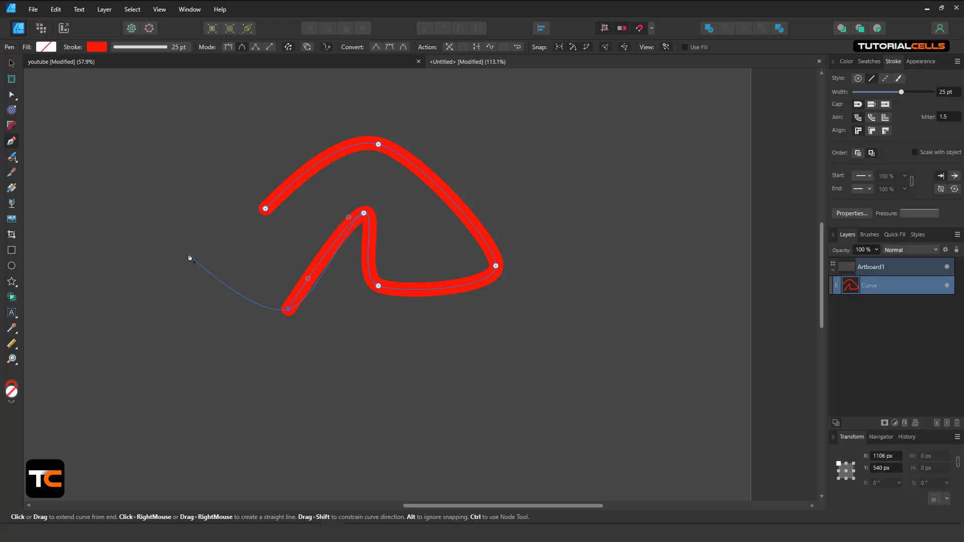
pyautogui.moveTo(186, 242); pyautogui.dragTo(176, 236)
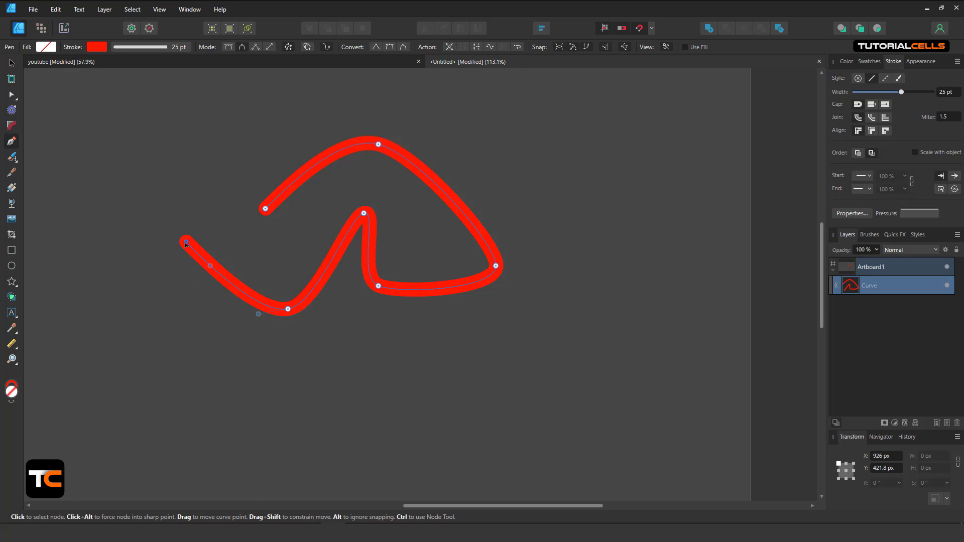
pyautogui.click(145, 265)
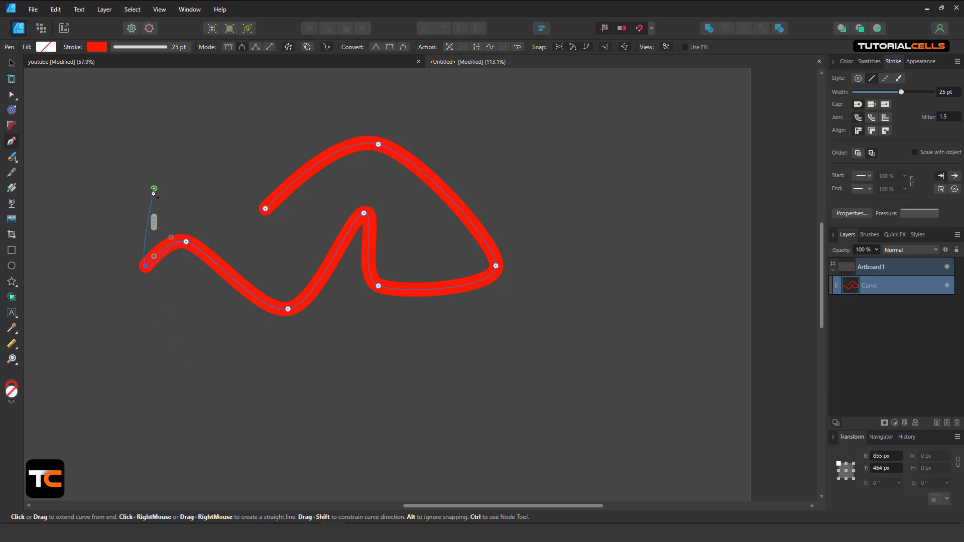
pyautogui.press('Escape')
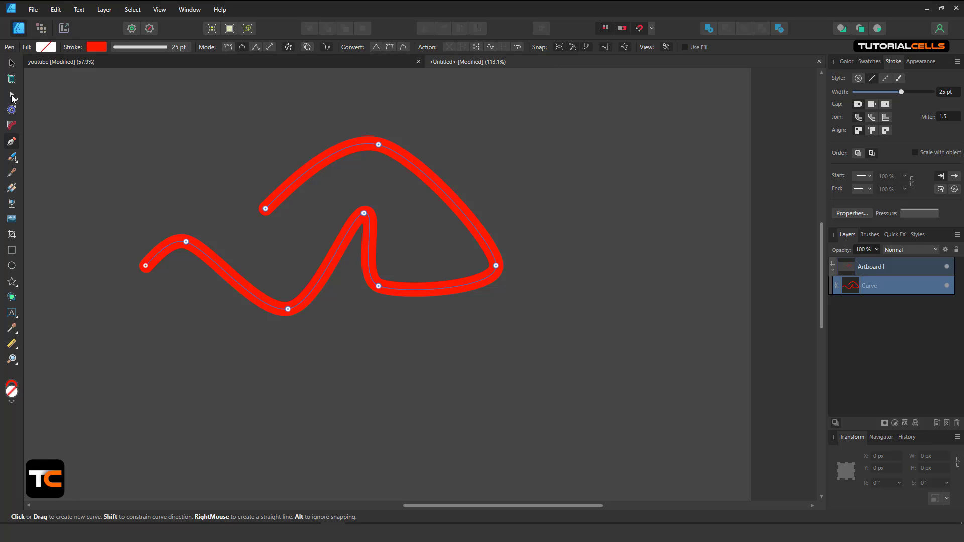
pyautogui.moveTo(379, 145); pyautogui.dragTo(378, 122)
pyautogui.press('Escape')
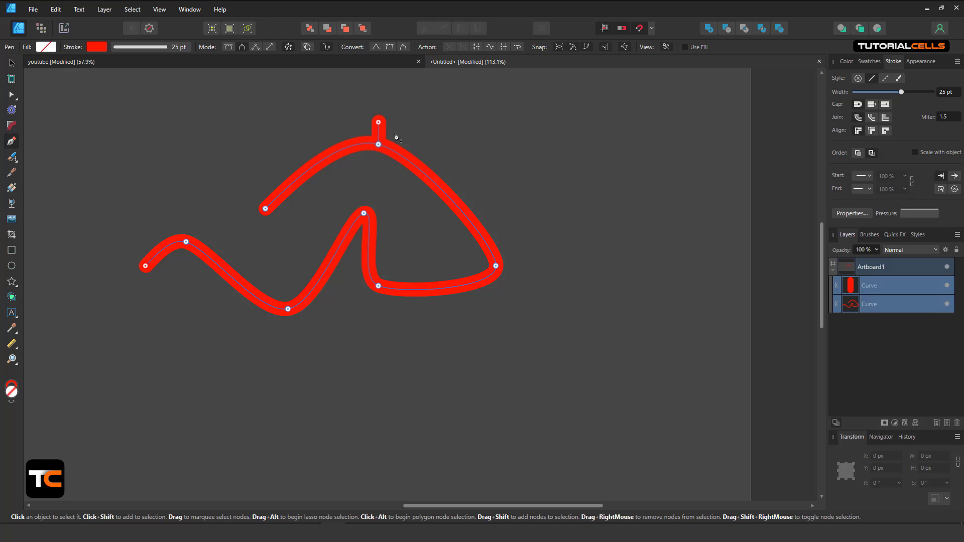
pyautogui.hotkey('ctrl', 'z')
pyautogui.hotkey('ctrl', 'z')
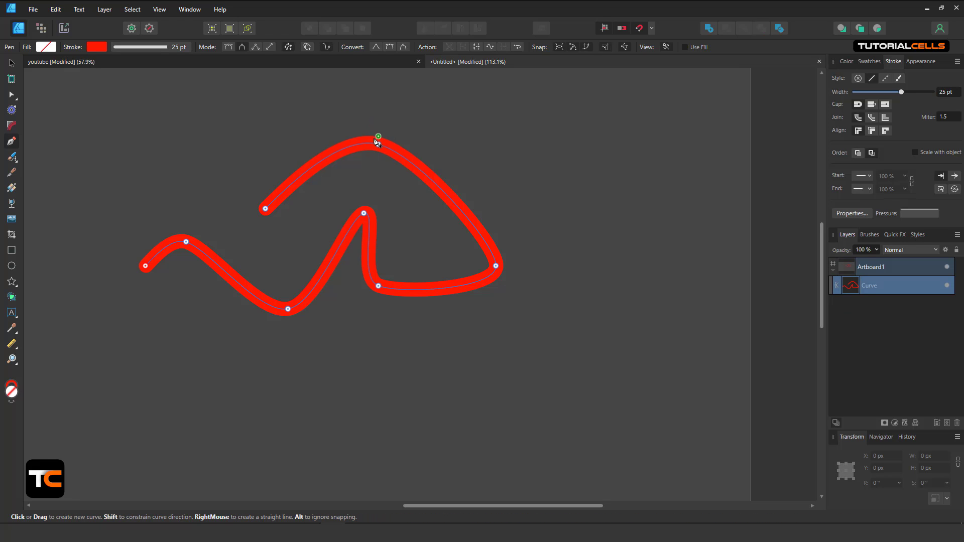
# Step: Use the Node tool to raise the curve's top node to Y 229 px and pull the first segment's lower handle upward
pyautogui.click(12, 96)
pyautogui.moveTo(379, 145); pyautogui.dragTo(379, 134)
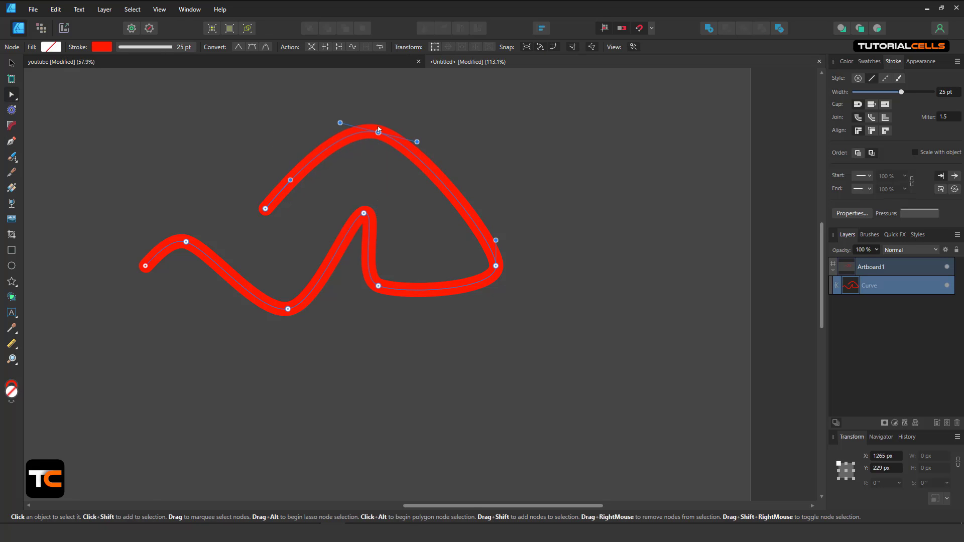
pyautogui.click(239, 47)
pyautogui.moveTo(291, 181); pyautogui.dragTo(293, 157)
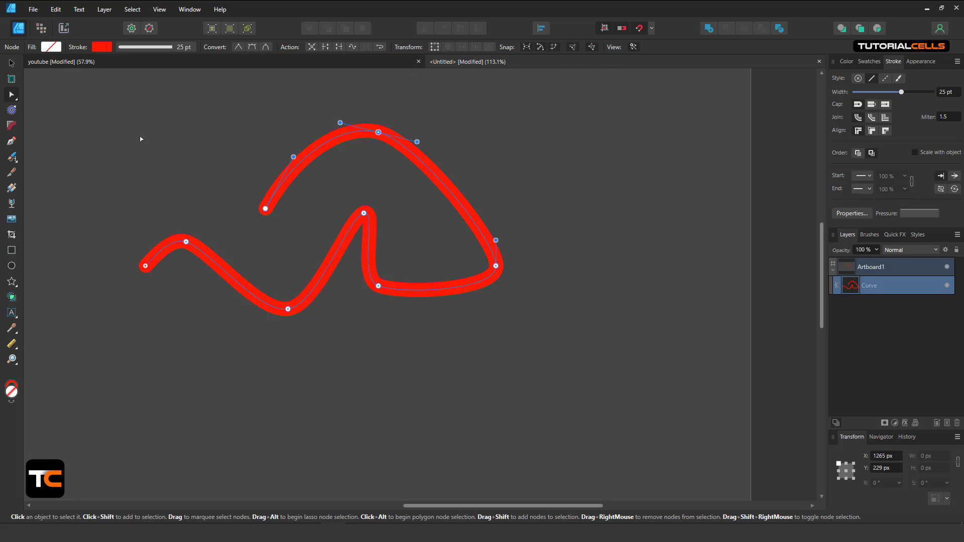
# Step: Switch back to the Pen tool and stop extending the curve, leaving the path open
pyautogui.click(12, 142)
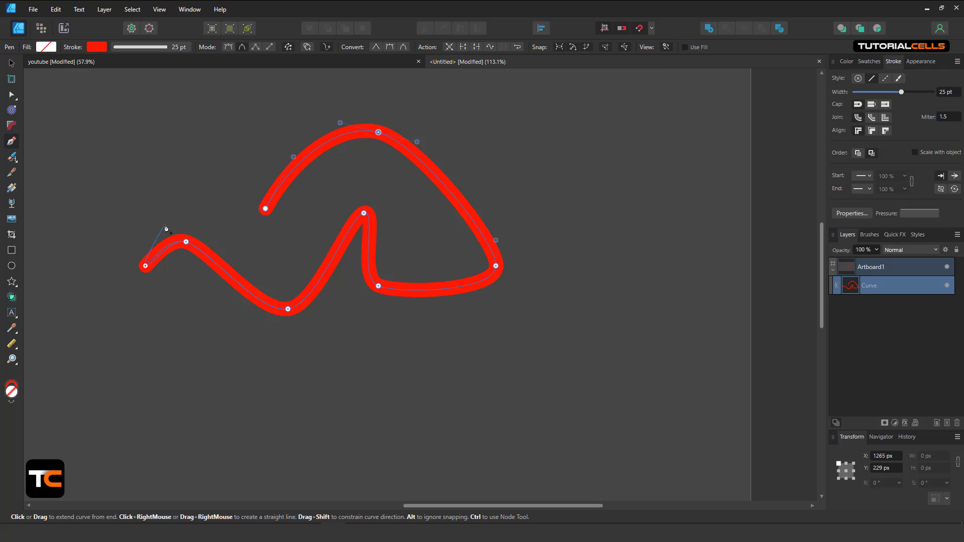
pyautogui.press('Escape')
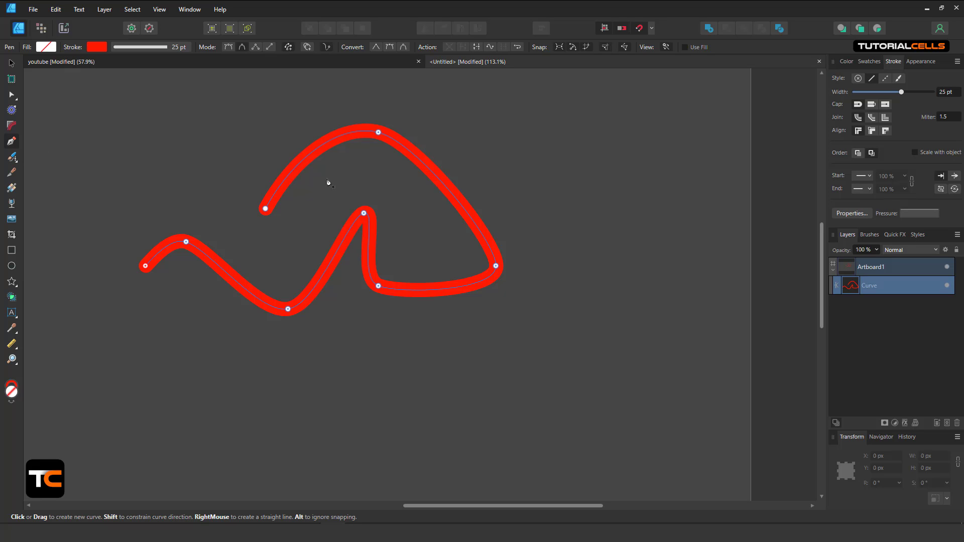
pyautogui.moveTo(336, 186); pyautogui.dragTo(409, 181)
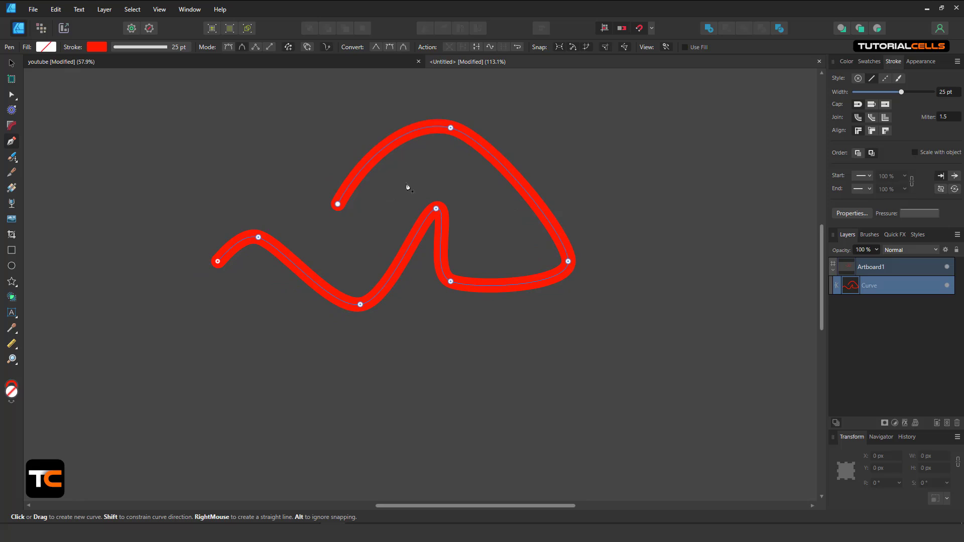